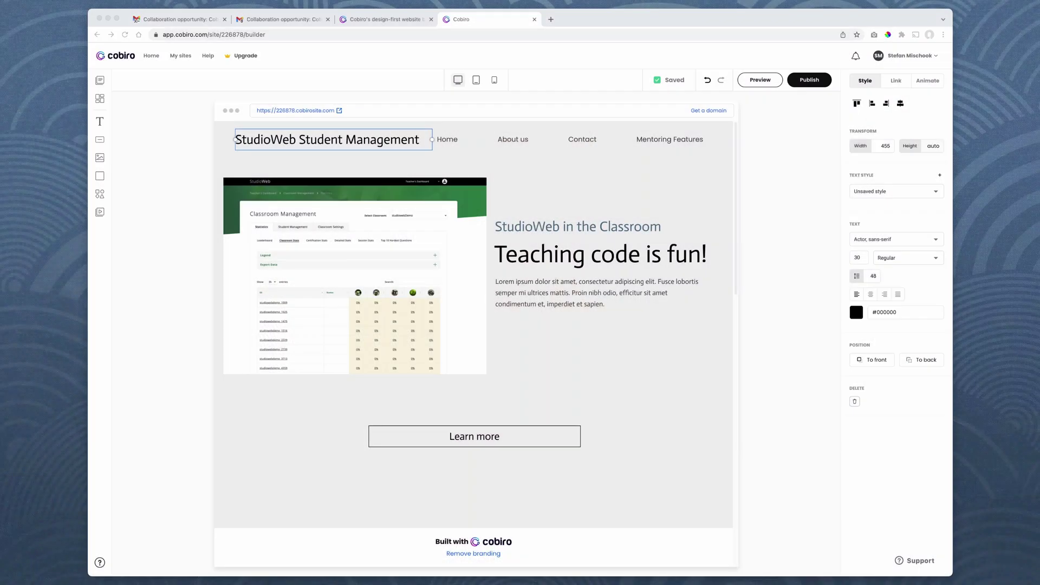
Step: Check the home page in the tablet and mobile layouts, and return to the desktop layout
{"action": "left_click", "coordinate": [181, 212]}
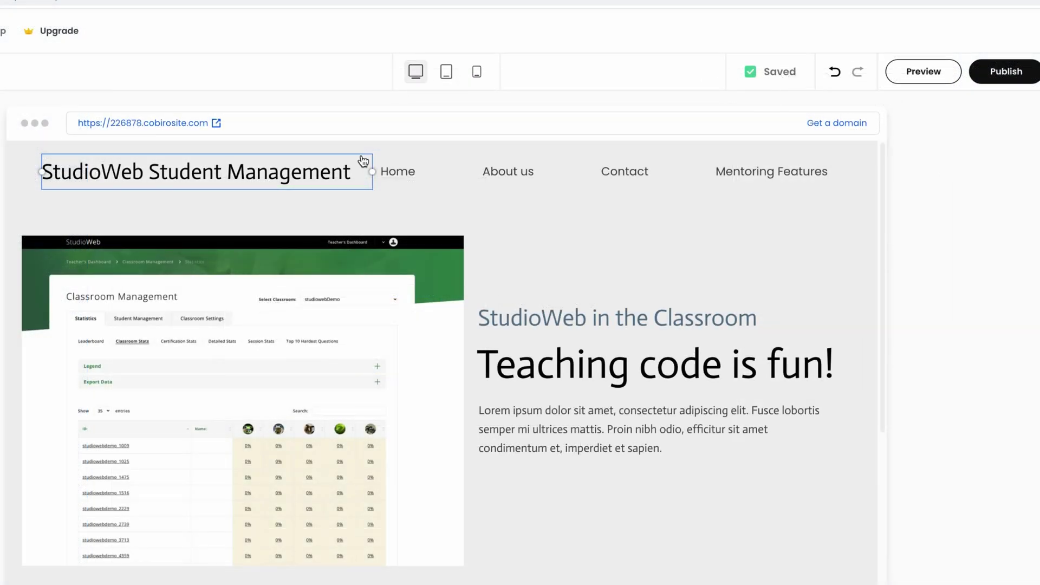
{"action": "left_click", "coordinate": [443, 71]}
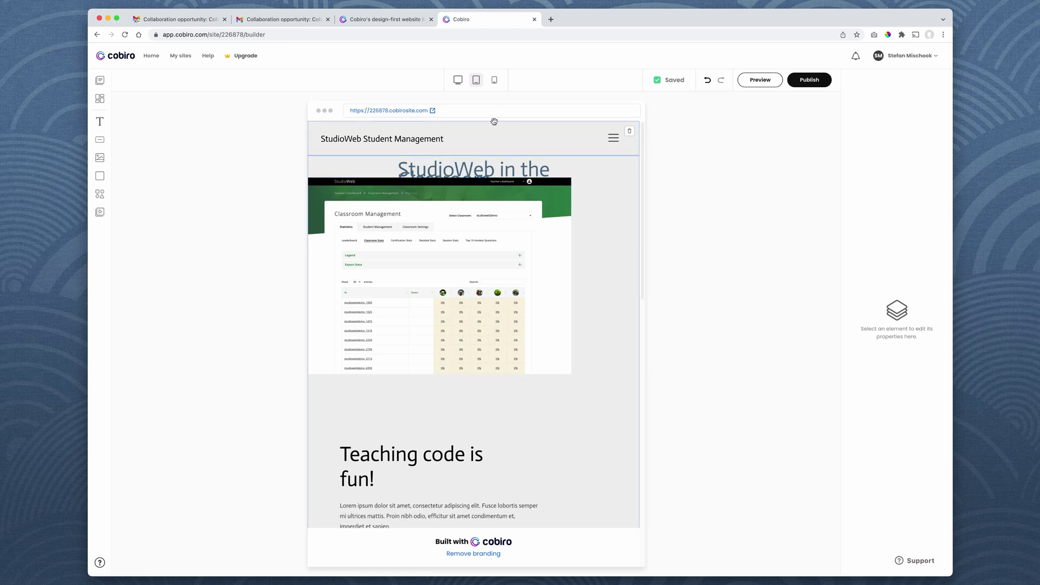
{"action": "left_click", "coordinate": [494, 80]}
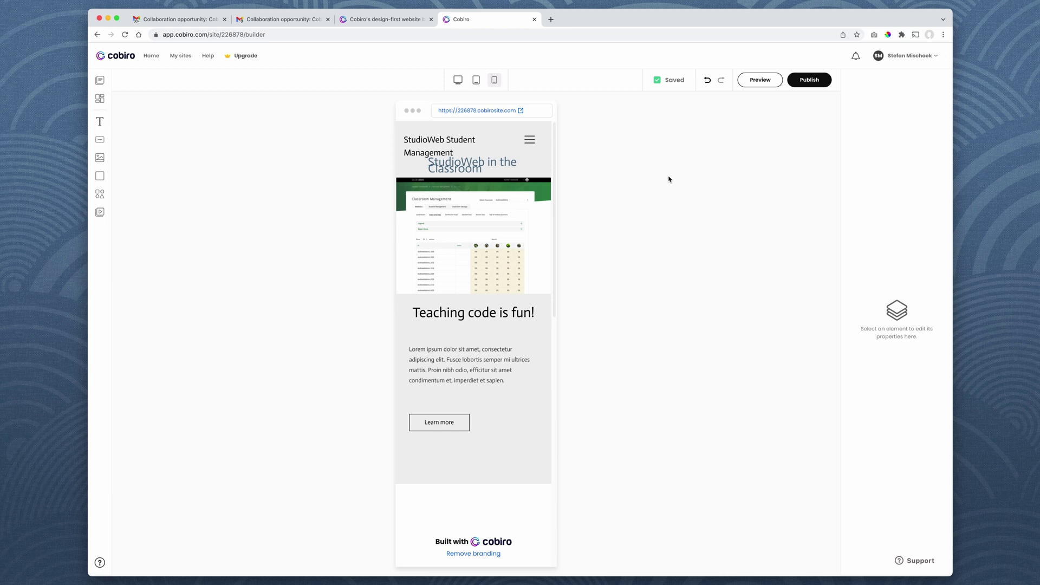
{"action": "left_click", "coordinate": [476, 81]}
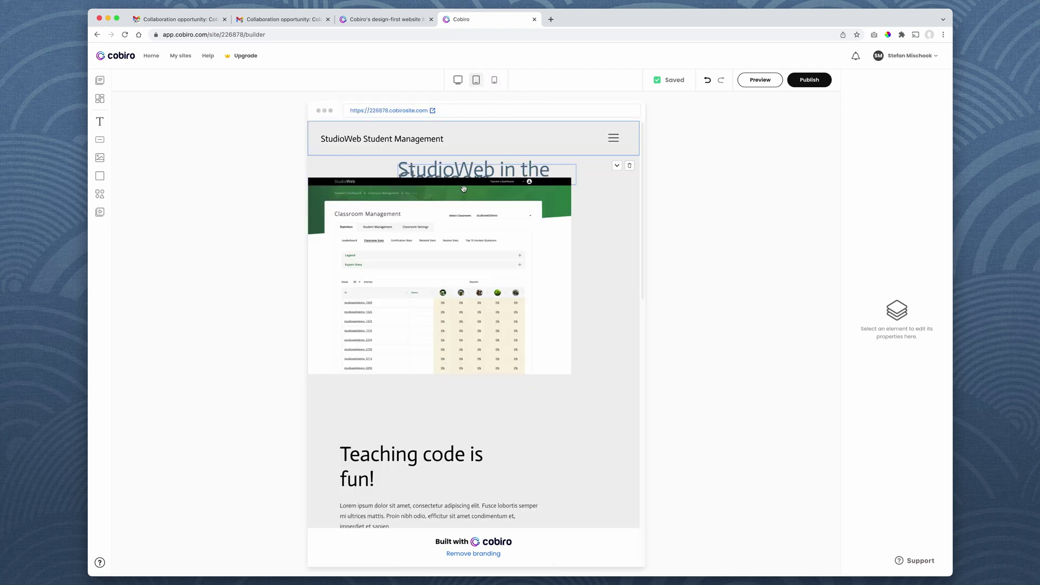
{"action": "left_click", "coordinate": [458, 80]}
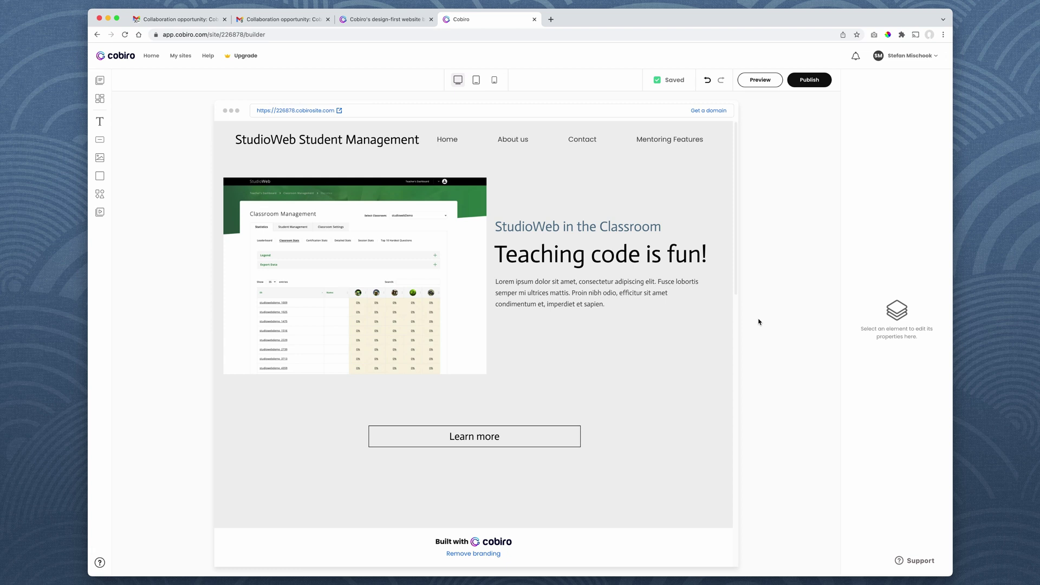
{"action": "left_click", "coordinate": [973, 118]}
{"action": "left_click", "coordinate": [964, 171]}
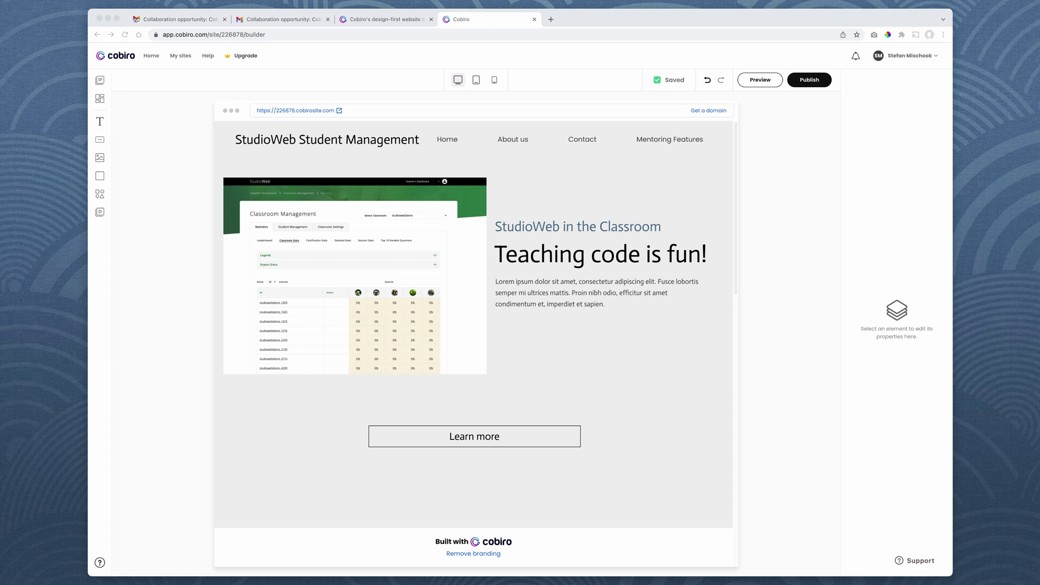
{"action": "left_click", "coordinate": [758, 316]}
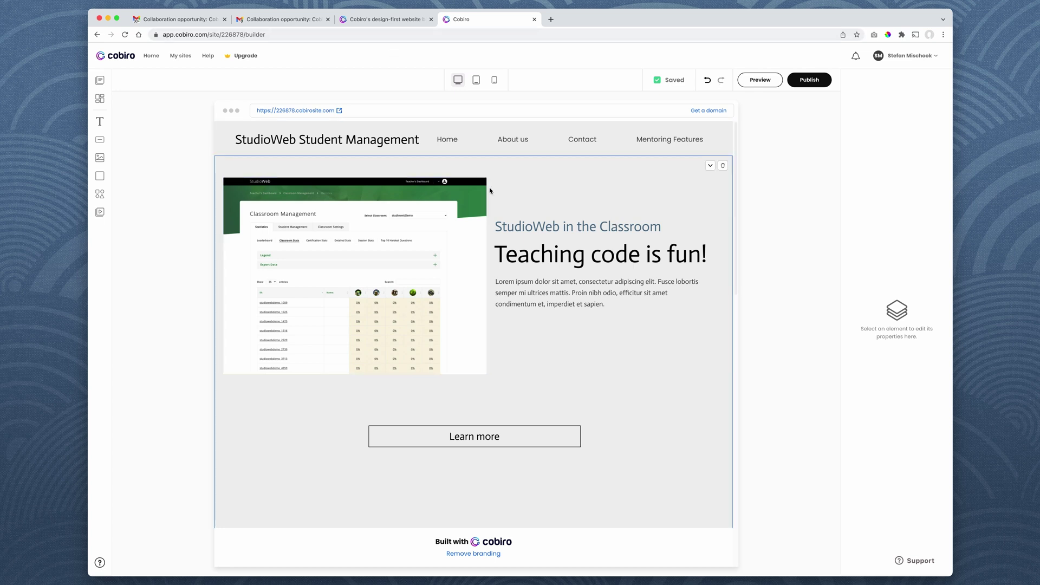
Step: View the site's list of pages and close it
{"action": "left_click", "coordinate": [100, 80]}
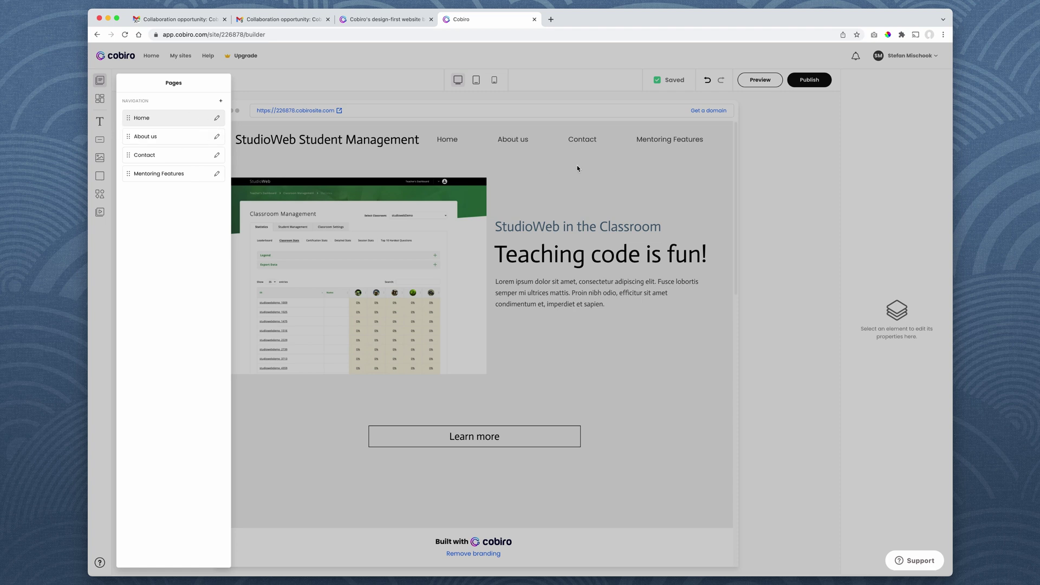
{"action": "left_click", "coordinate": [762, 164]}
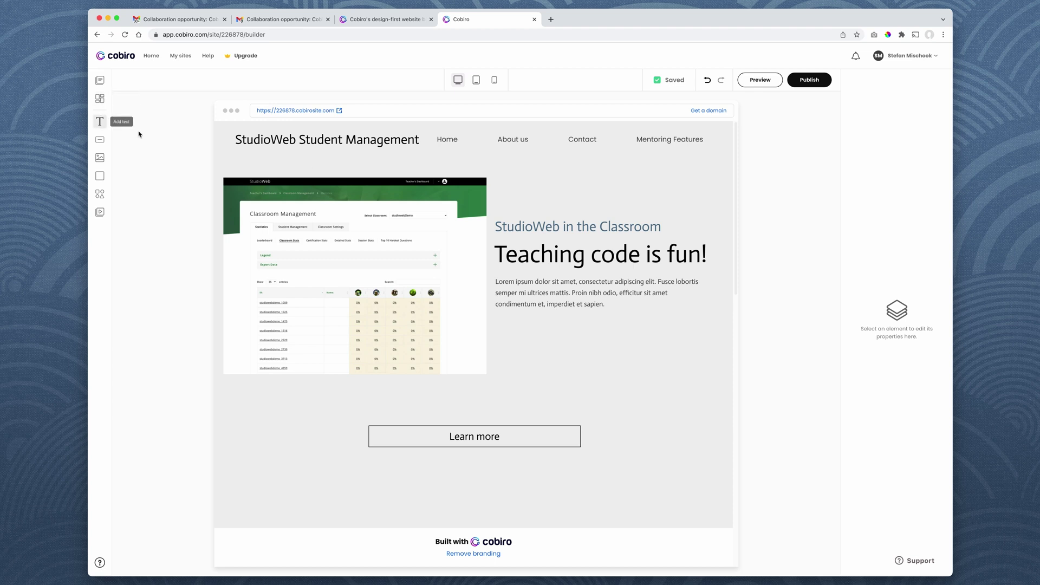
Step: Open the site preview and look through the home page from the hero section to the footer and back
{"action": "left_click", "coordinate": [774, 83]}
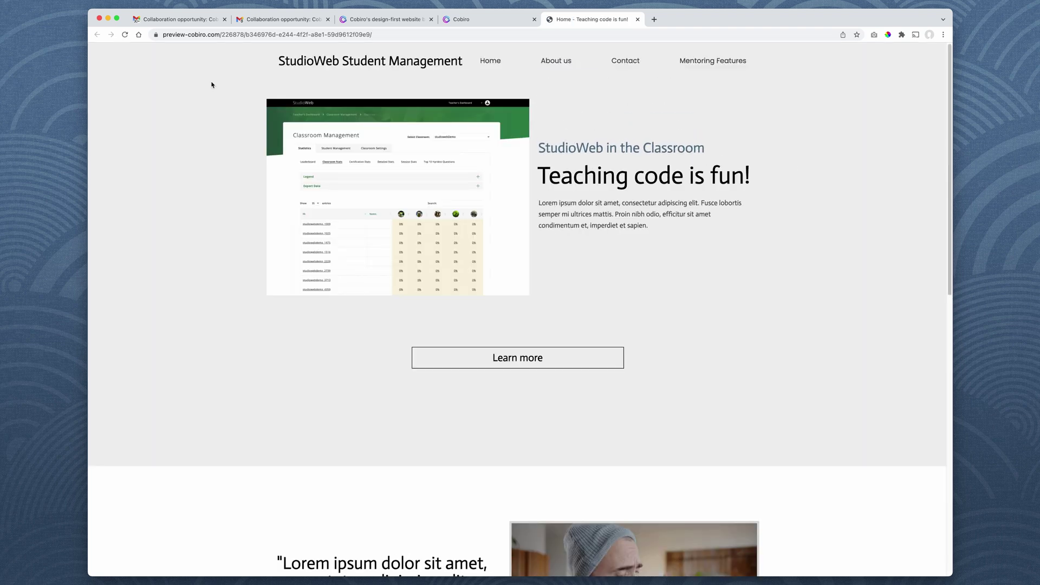
{"action": "left_click", "coordinate": [124, 35]}
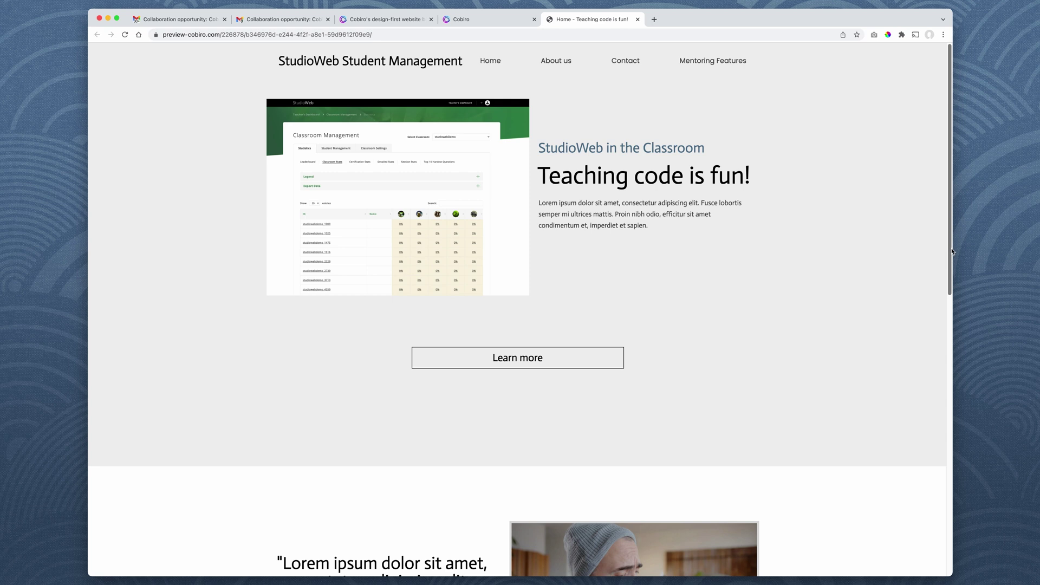
{"action": "left_click_drag", "start_coordinate": [952, 250], "coordinate": [960, 556]}
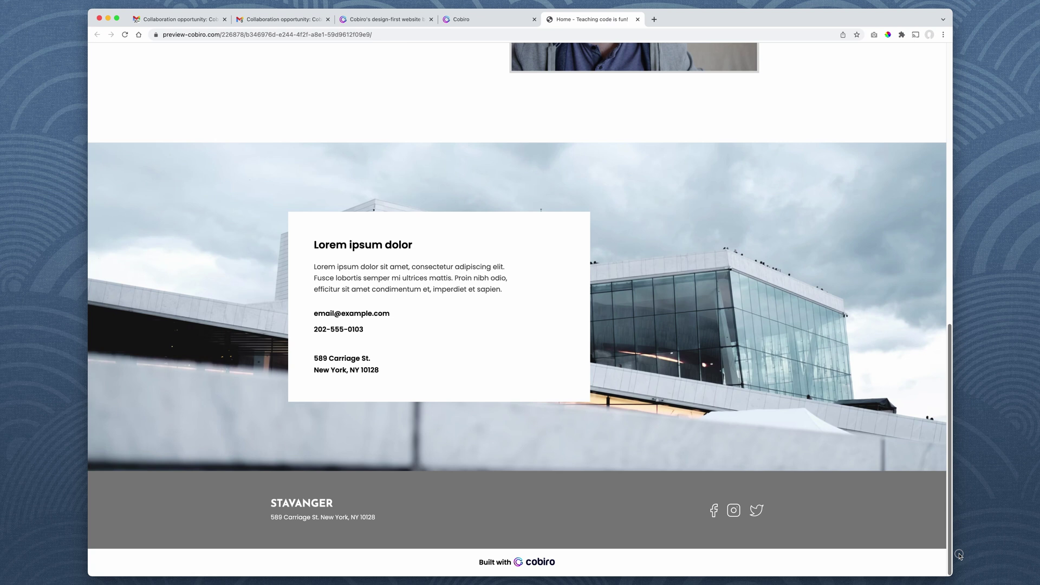
{"action": "left_click_drag", "start_coordinate": [960, 555], "coordinate": [938, 401]}
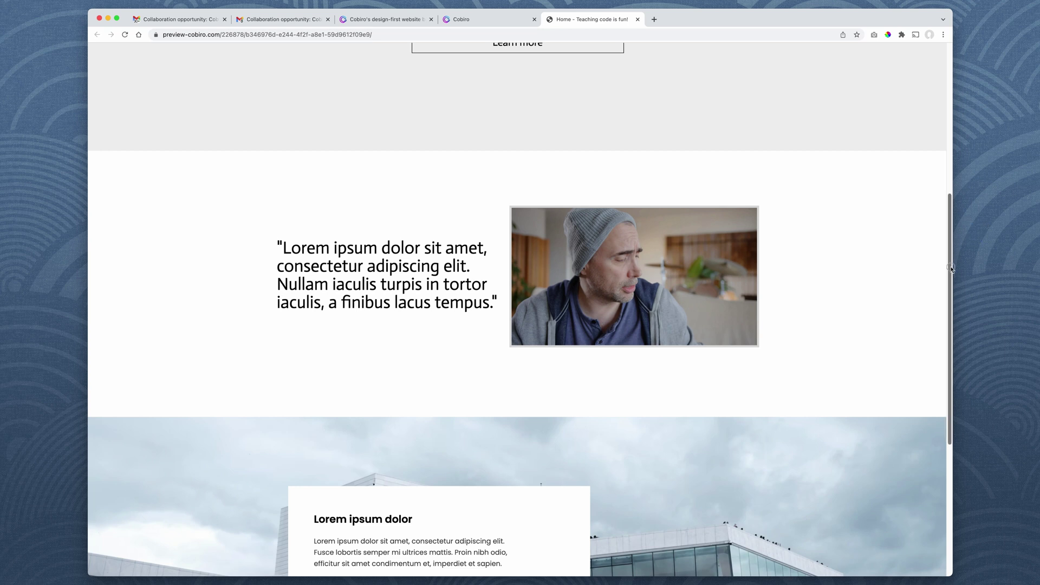
{"action": "scroll", "coordinate": [952, 268], "scroll_direction": "up", "scroll_amount": 2}
{"action": "left_click_drag", "start_coordinate": [316, 303], "coordinate": [410, 321]}
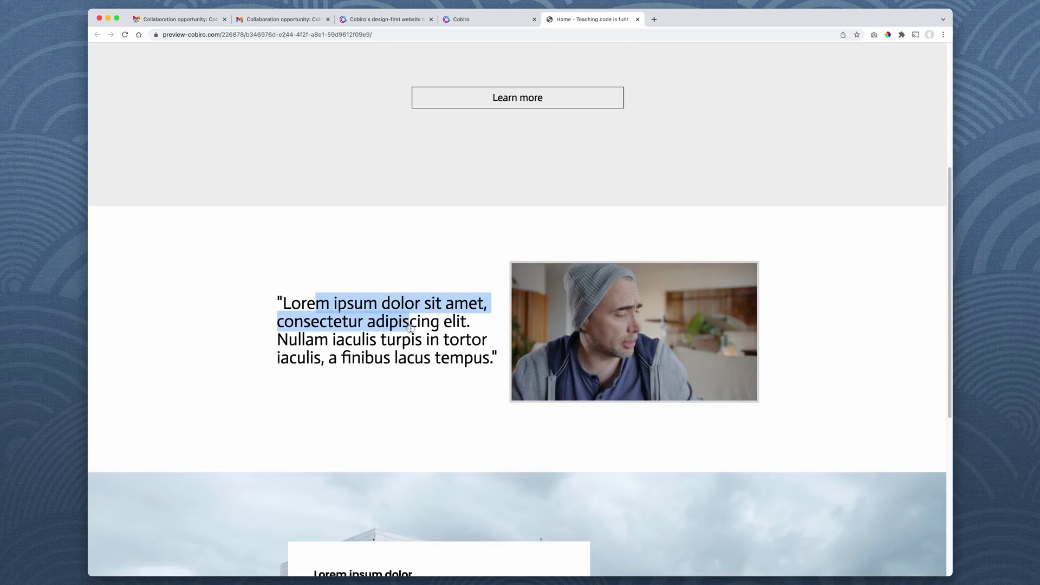
{"action": "left_click_drag", "start_coordinate": [951, 287], "coordinate": [946, 143]}
{"action": "left_click", "coordinate": [746, 253]}
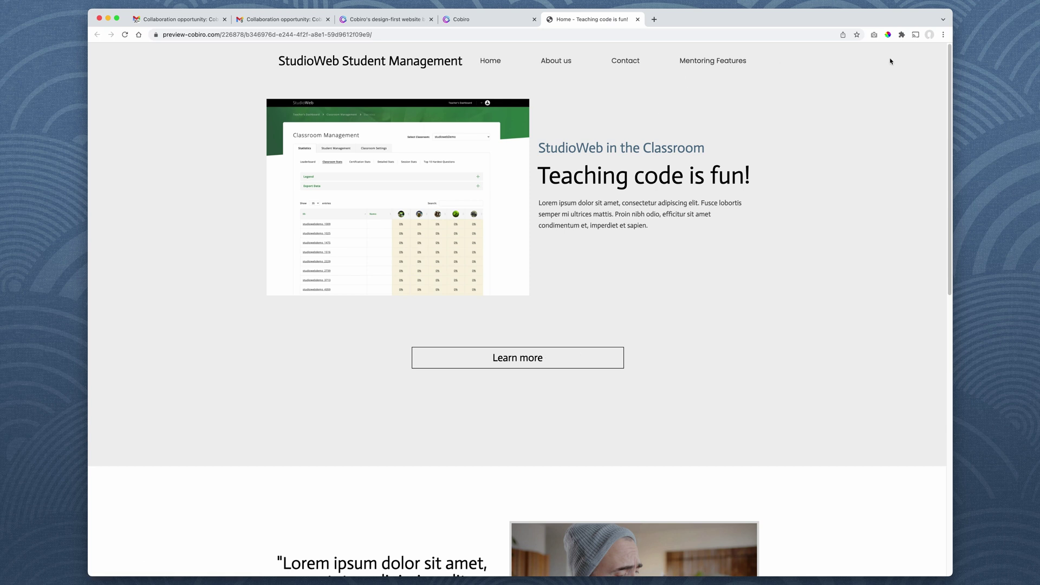
Step: Narrow the browser window to tablet width and test opening and closing the collapsed navigation menu
{"action": "left_click_drag", "start_coordinate": [955, 48], "coordinate": [547, 43]}
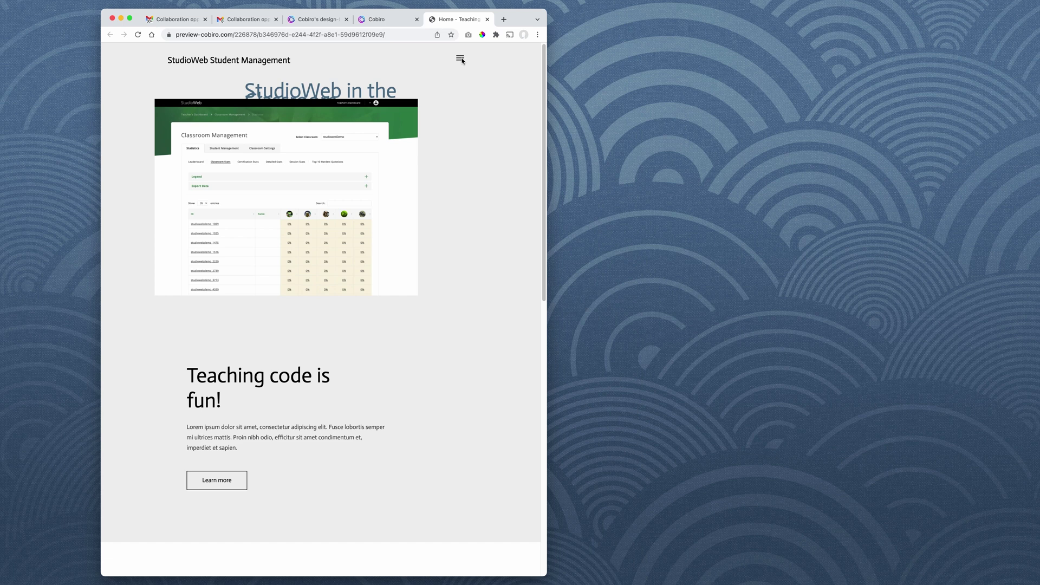
{"action": "left_click", "coordinate": [460, 60]}
{"action": "left_click", "coordinate": [461, 59]}
{"action": "left_click", "coordinate": [460, 58]}
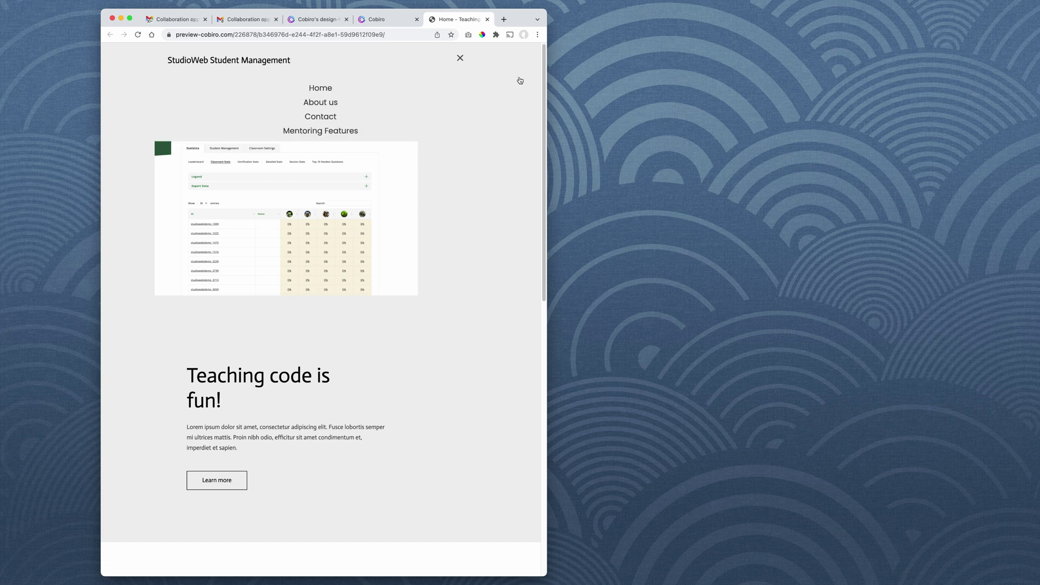
{"action": "left_click", "coordinate": [461, 58]}
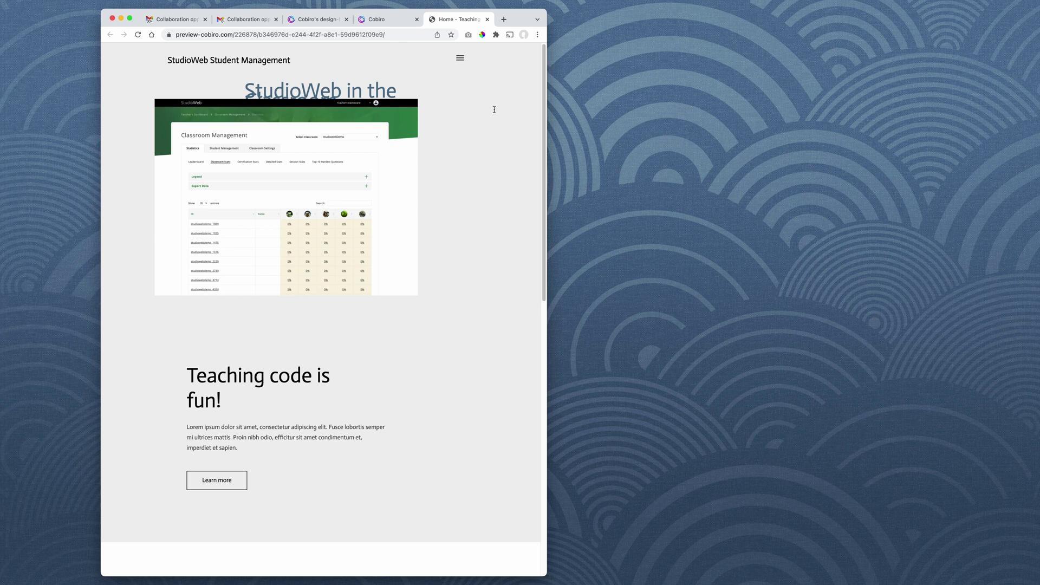
Step: Check the preview at phone width, widen the window again and close the preview to return to the builder
{"action": "left_click_drag", "start_coordinate": [547, 93], "coordinate": [307, 85]}
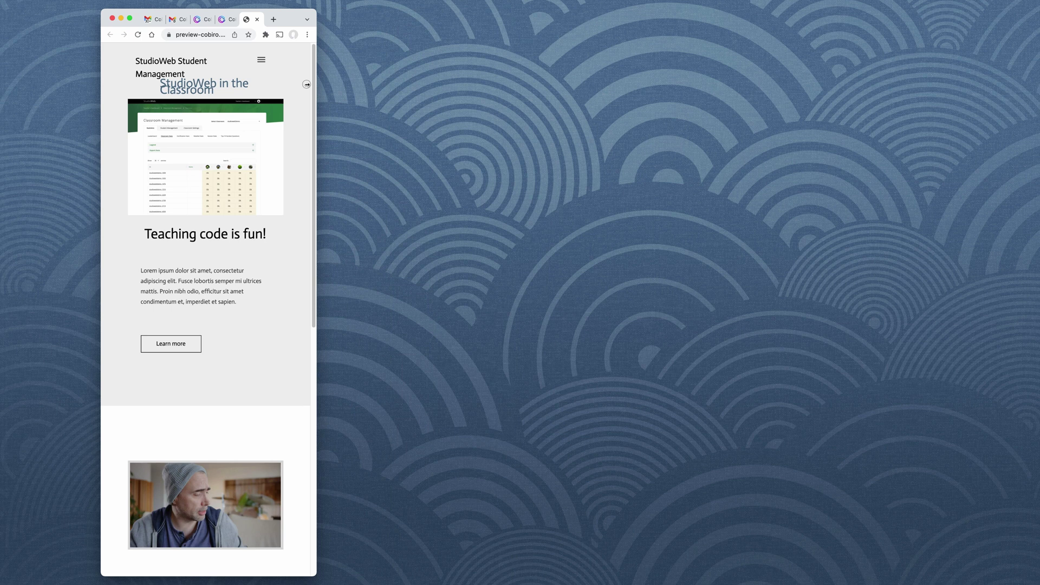
{"action": "left_click_drag", "start_coordinate": [306, 85], "coordinate": [676, 13]}
{"action": "left_click", "coordinate": [632, 19]}
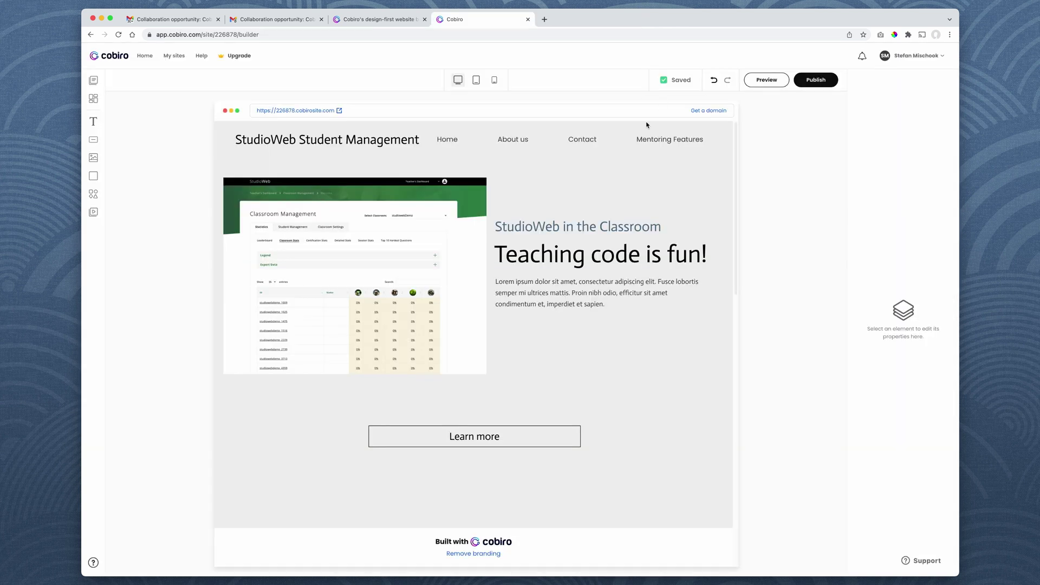
Step: Switch to the tablet layout and centre the Classroom Management screenshot below the "StudioWeb in the Classroom" heading
{"action": "left_click", "coordinate": [476, 80]}
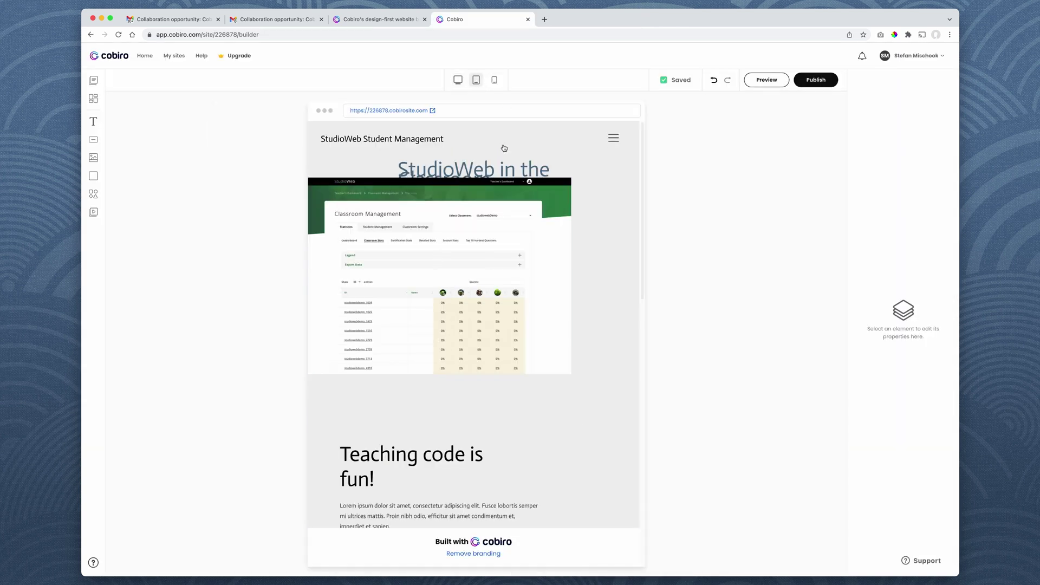
{"action": "left_click", "coordinate": [544, 277]}
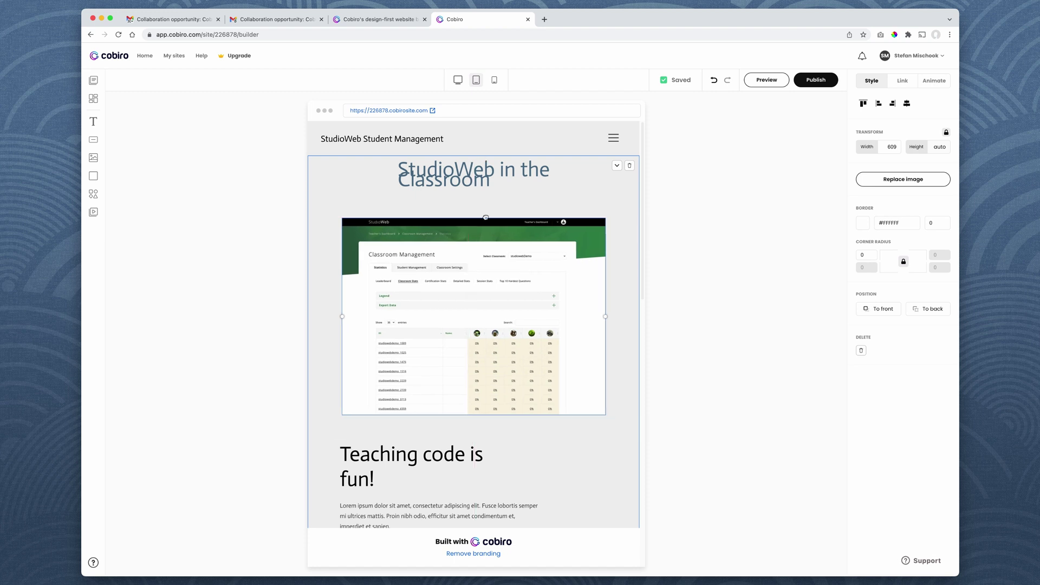
Step: Set the "StudioWeb in the Classroom" heading to font size 36 and about 461 wide, centred above the screenshot
{"action": "left_click", "coordinate": [455, 190]}
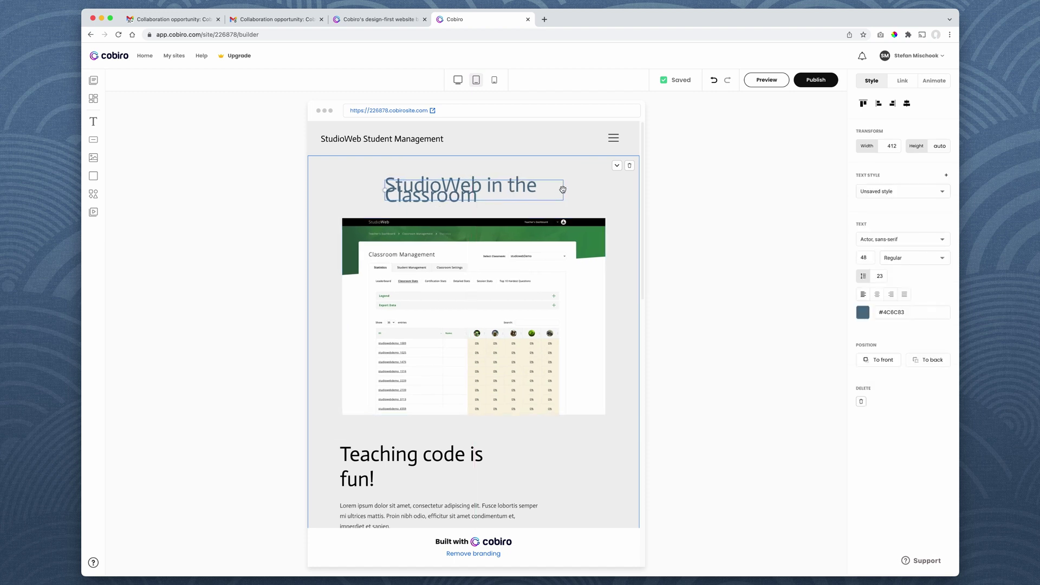
{"action": "left_click_drag", "start_coordinate": [564, 190], "coordinate": [623, 187]}
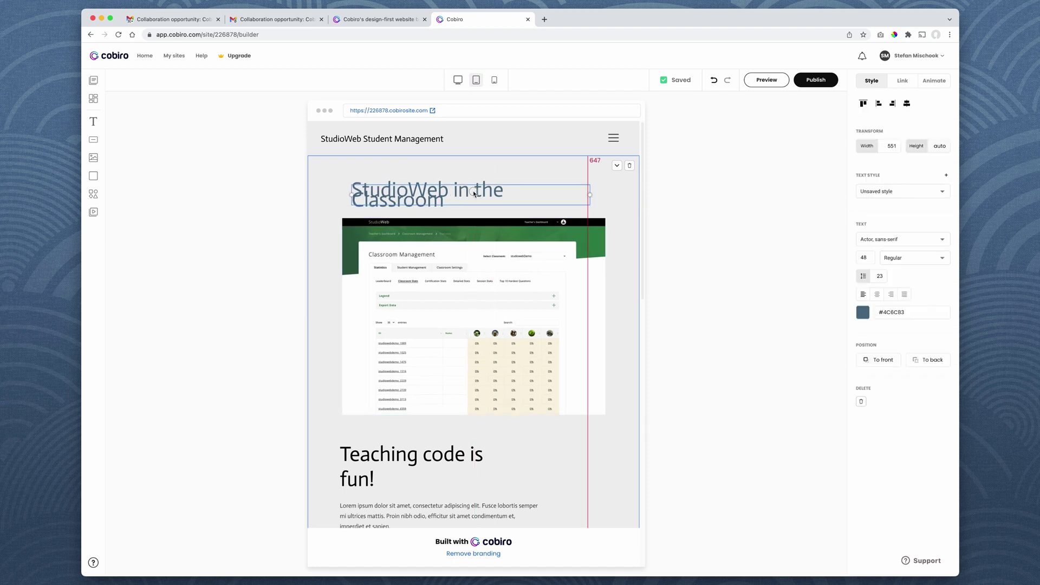
{"action": "left_click", "coordinate": [495, 185]}
{"action": "type", "text": "StudioWeb in the Cl"}
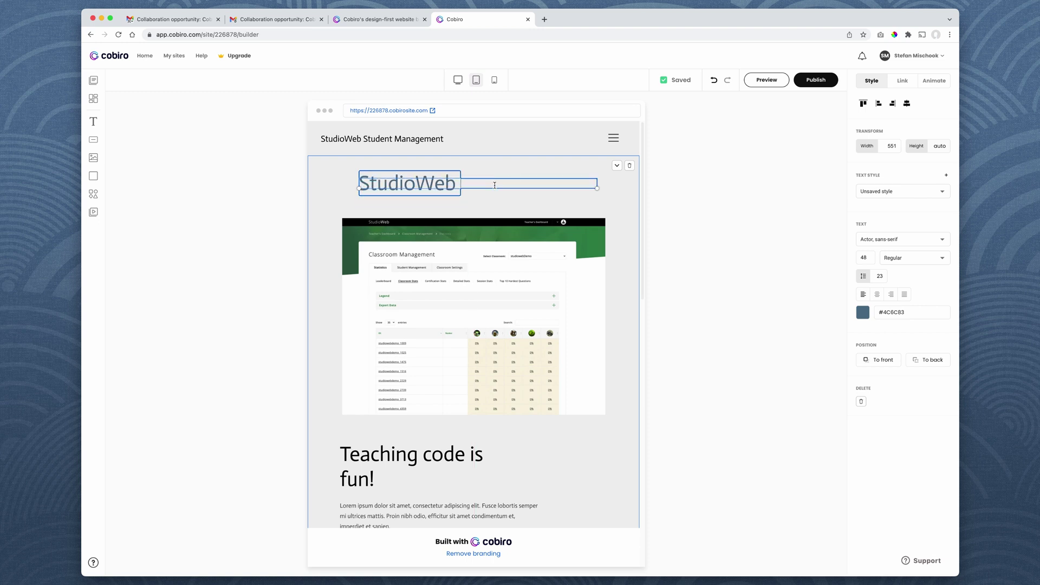
{"action": "type", "text": "assroom"}
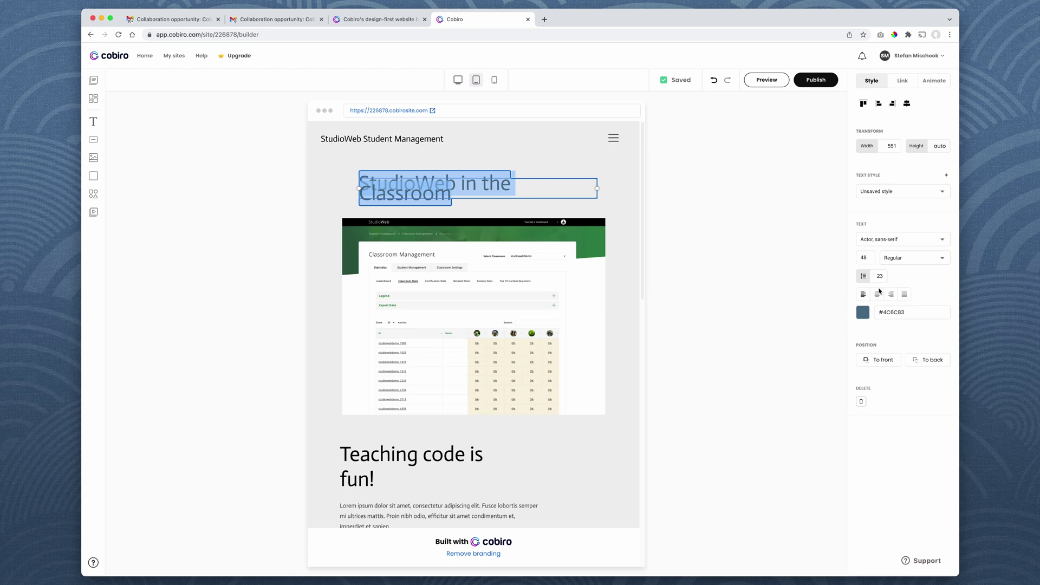
{"action": "left_click", "coordinate": [862, 258]}
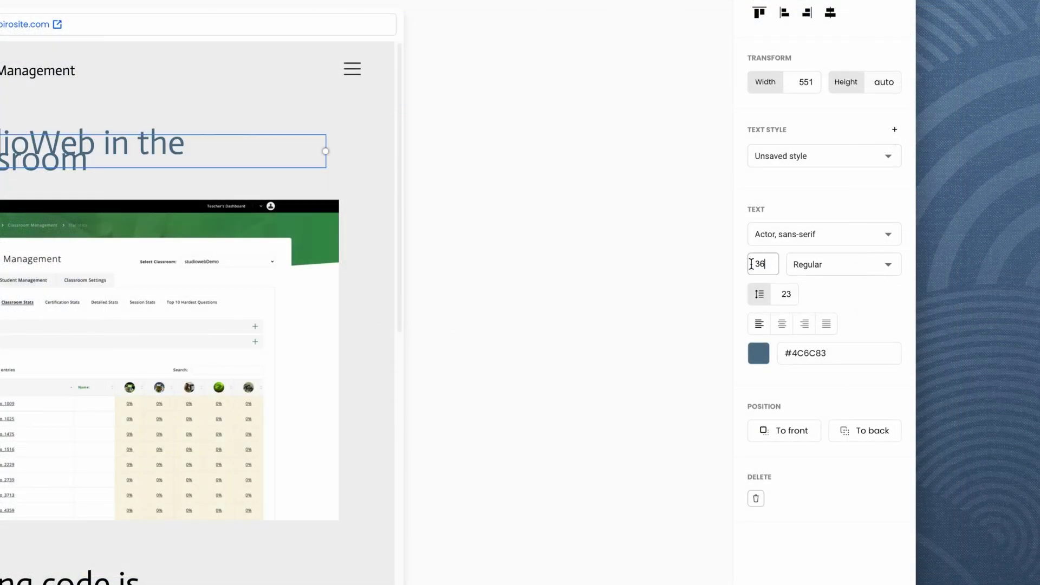
{"action": "key", "text": "Return"}
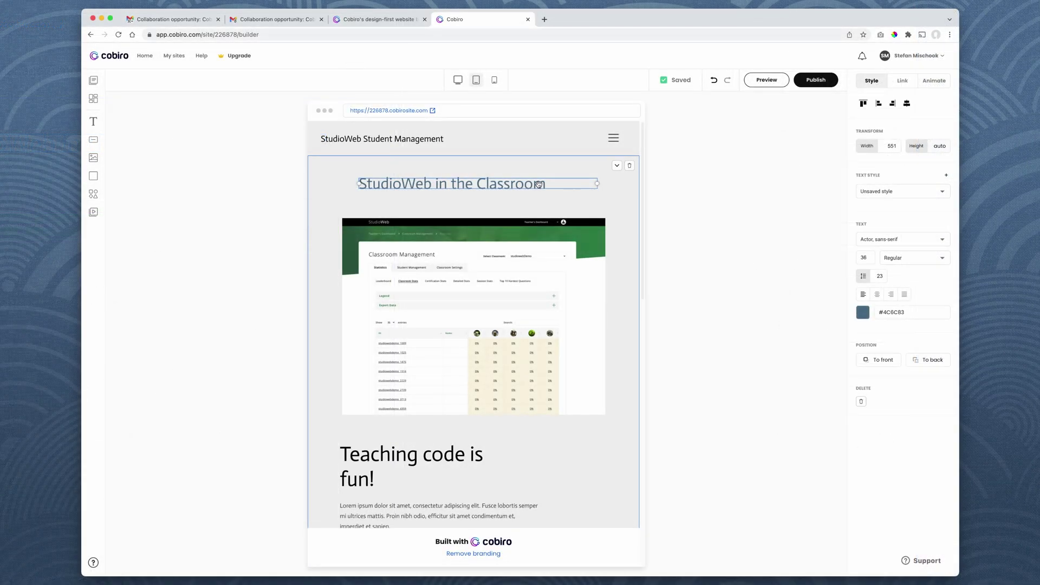
{"action": "left_click_drag", "start_coordinate": [596, 183], "coordinate": [532, 187]}
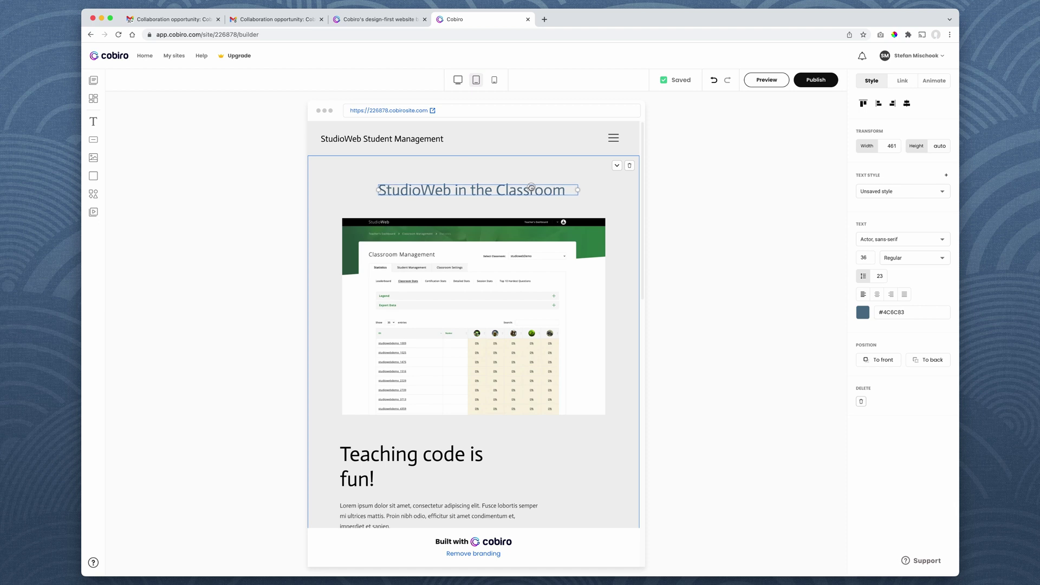
Step: Widen the "Teaching code is fun!" heading to about 465, and align it and its paragraph centrally below the screenshot
{"action": "left_click", "coordinate": [434, 451]}
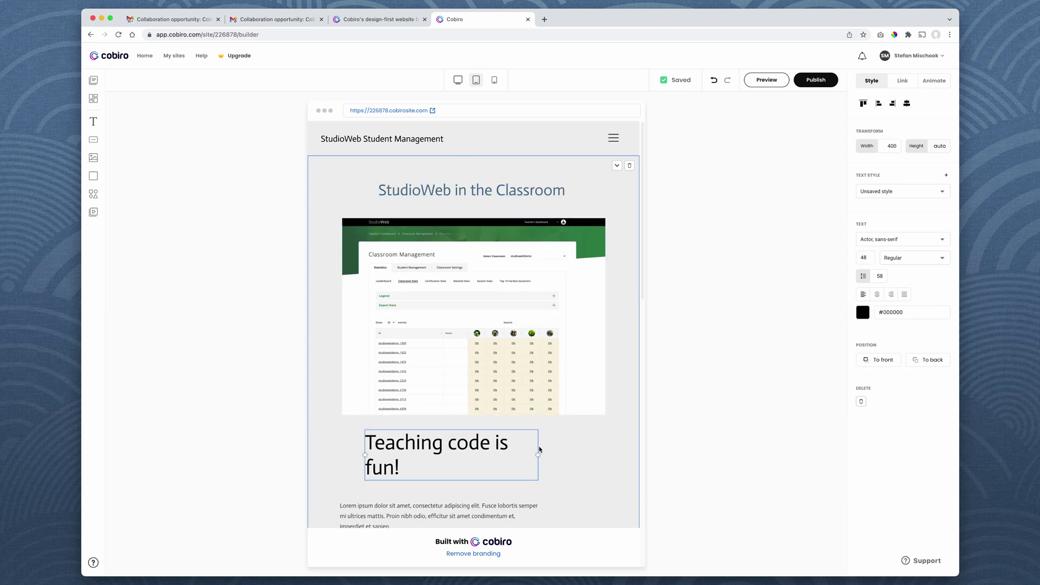
{"action": "left_click_drag", "start_coordinate": [541, 452], "coordinate": [581, 453]}
{"action": "left_click_drag", "start_coordinate": [523, 450], "coordinate": [523, 455]}
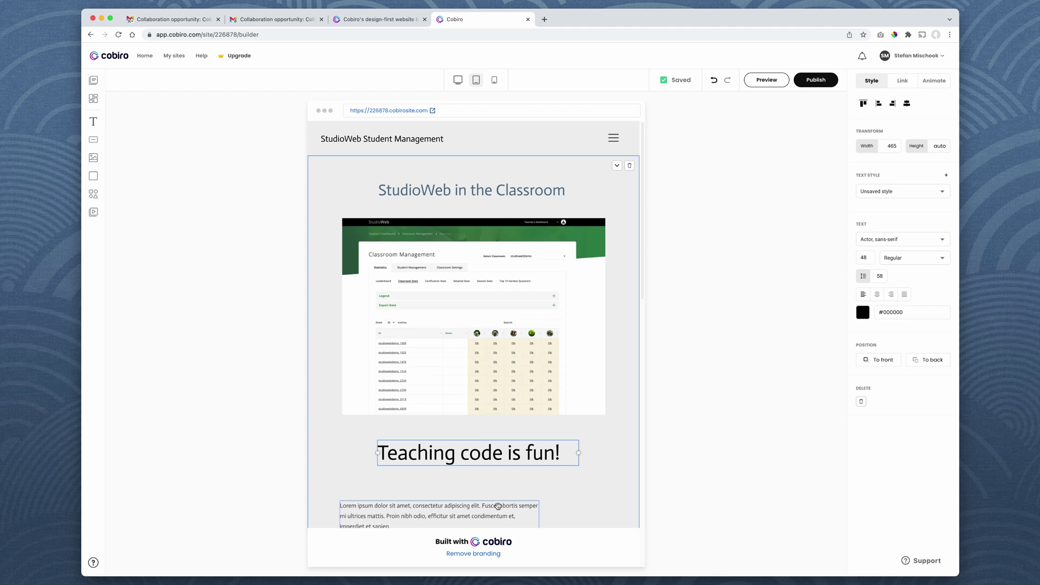
{"action": "left_click_drag", "start_coordinate": [515, 499], "coordinate": [537, 490]}
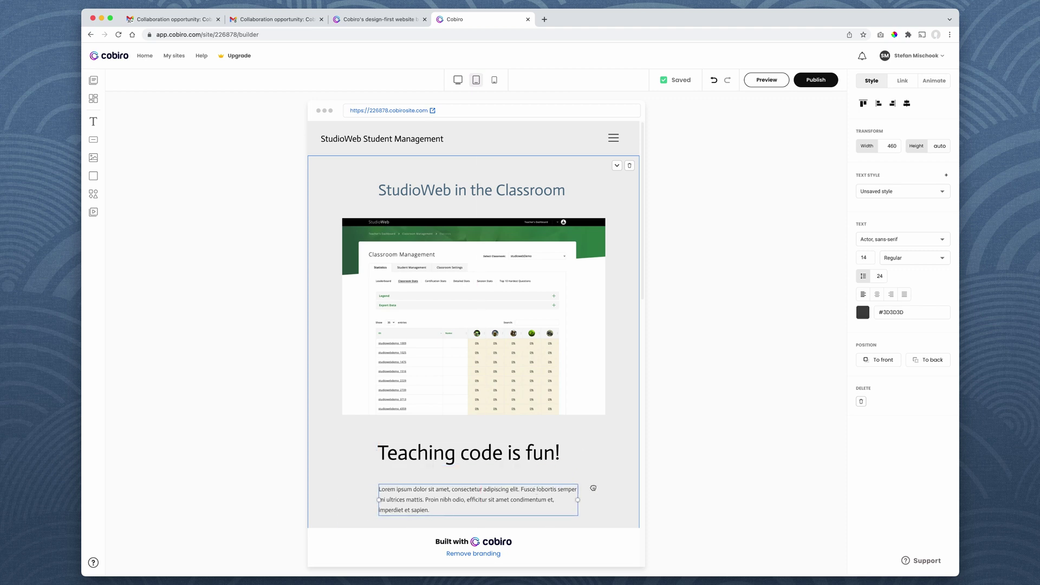
{"action": "left_click", "coordinate": [601, 481]}
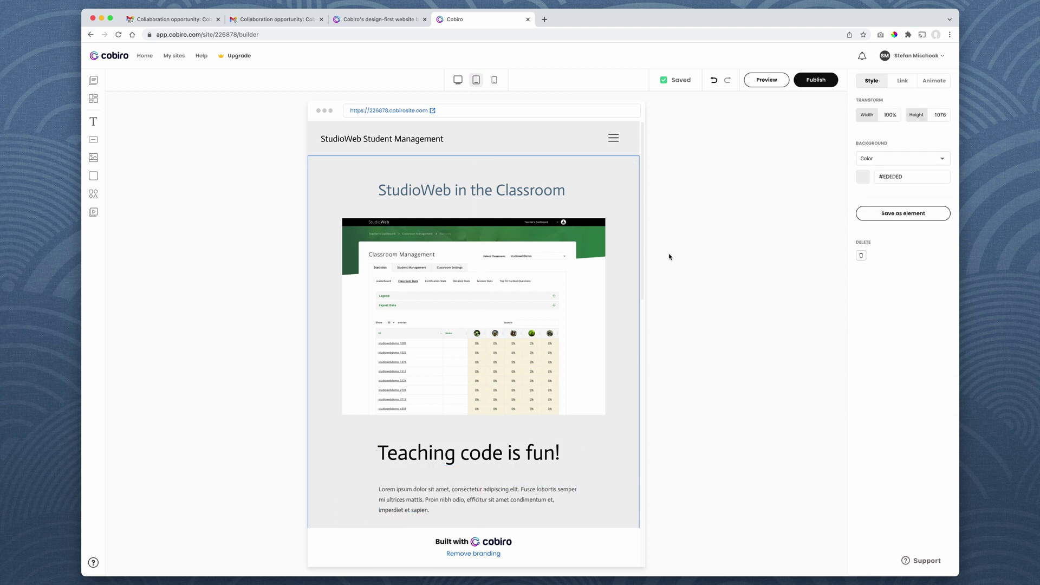
Step: Centre the photo in the quote section and move the quote text above it so they do not overlap
{"action": "scroll", "coordinate": [623, 321], "scroll_direction": "down", "scroll_amount": 10}
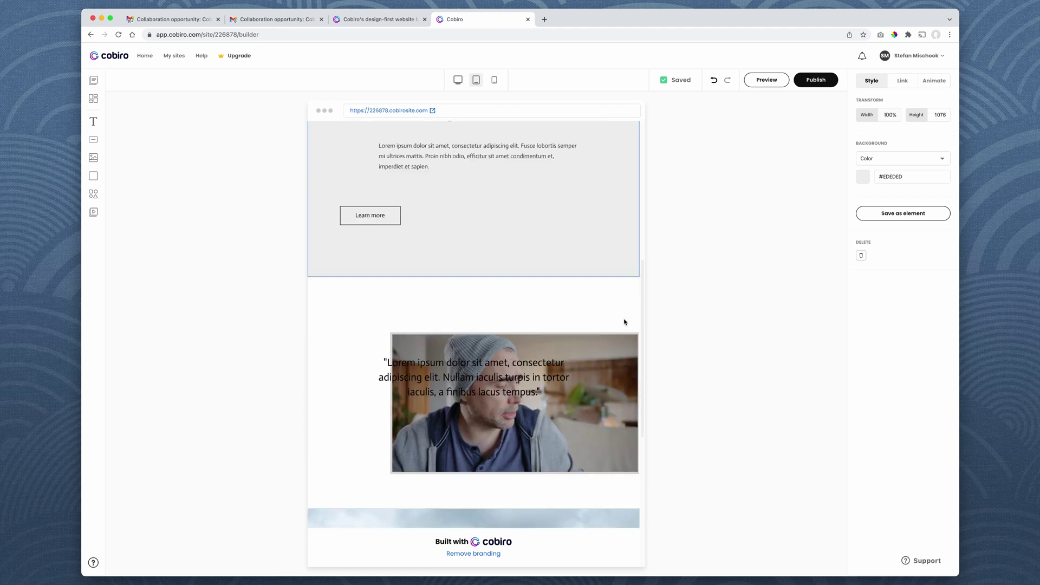
{"action": "scroll", "coordinate": [624, 322], "scroll_direction": "down", "scroll_amount": 2}
{"action": "left_click_drag", "start_coordinate": [580, 300], "coordinate": [547, 332]}
{"action": "left_click_drag", "start_coordinate": [506, 281], "coordinate": [509, 223]}
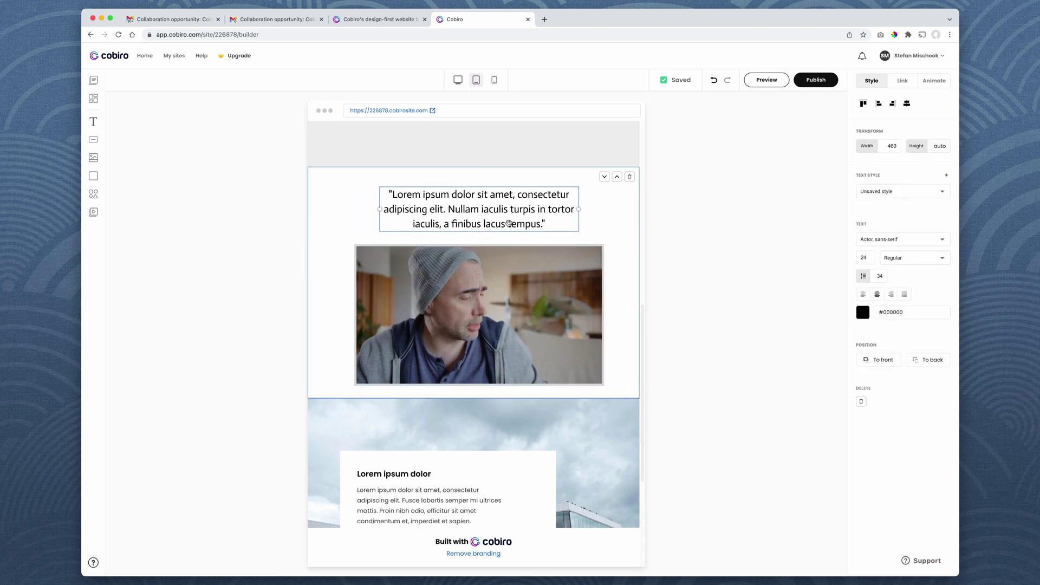
Step: Preview the home page and narrow the browser window to check its responsive behaviour, and return to the tablet layout
{"action": "left_click", "coordinate": [612, 298]}
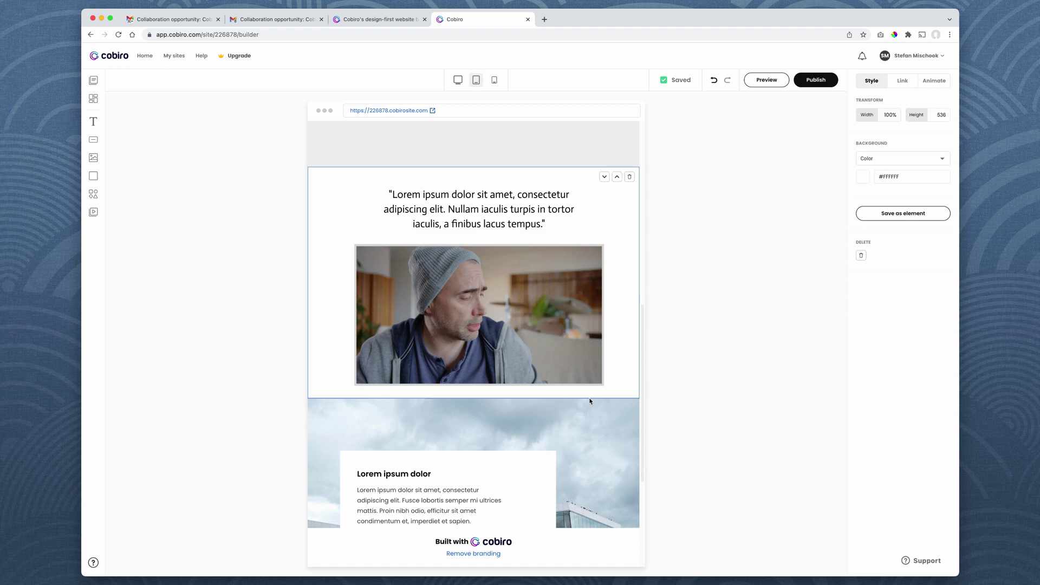
{"action": "scroll", "coordinate": [591, 401], "scroll_direction": "down", "scroll_amount": 4}
{"action": "scroll", "coordinate": [590, 401], "scroll_direction": "up", "scroll_amount": 15}
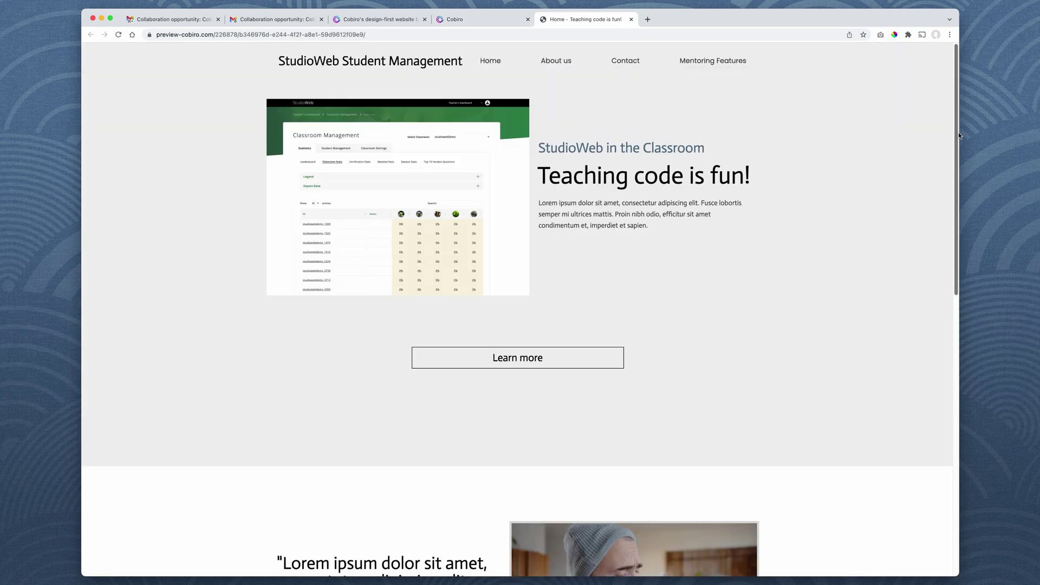
{"action": "left_click_drag", "start_coordinate": [958, 132], "coordinate": [323, 125]}
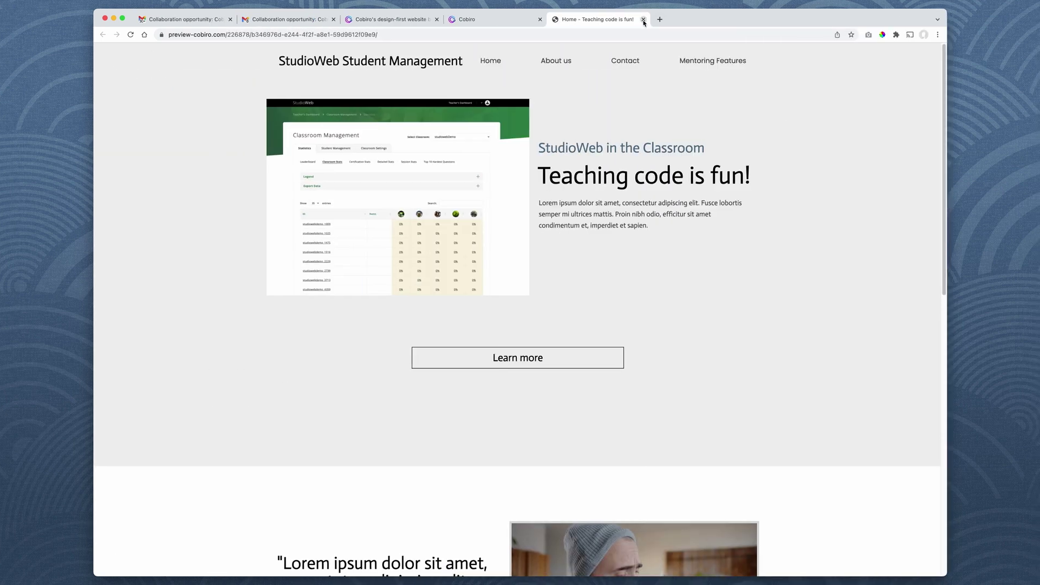
{"action": "left_click", "coordinate": [643, 20]}
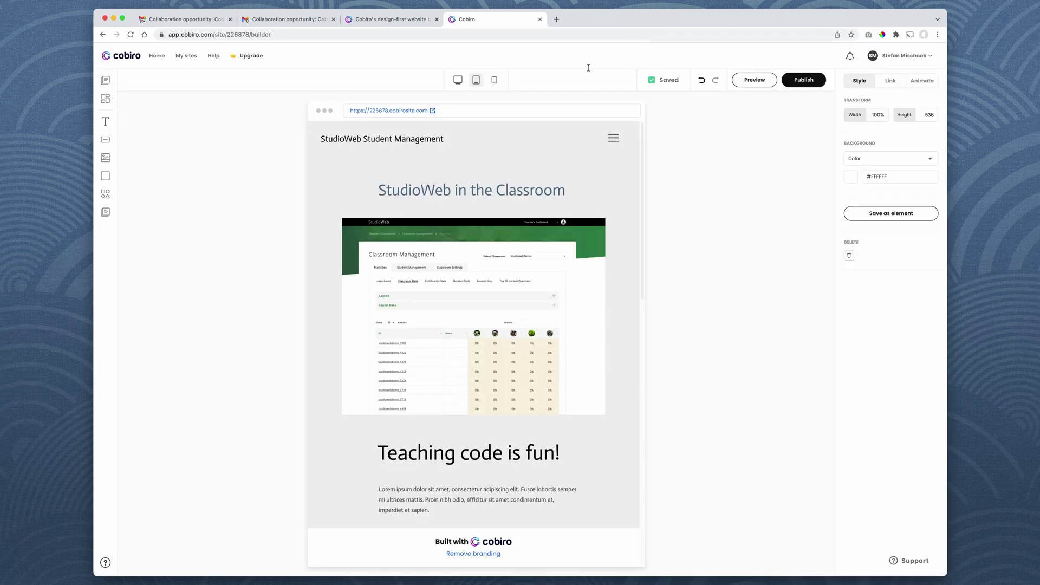
Step: In the mobile layout, set the "StudioWeb in the Classroom" heading to about 315 wide and font size 24, and position it above the screenshot
{"action": "left_click", "coordinate": [494, 84]}
{"action": "left_click", "coordinate": [506, 190]}
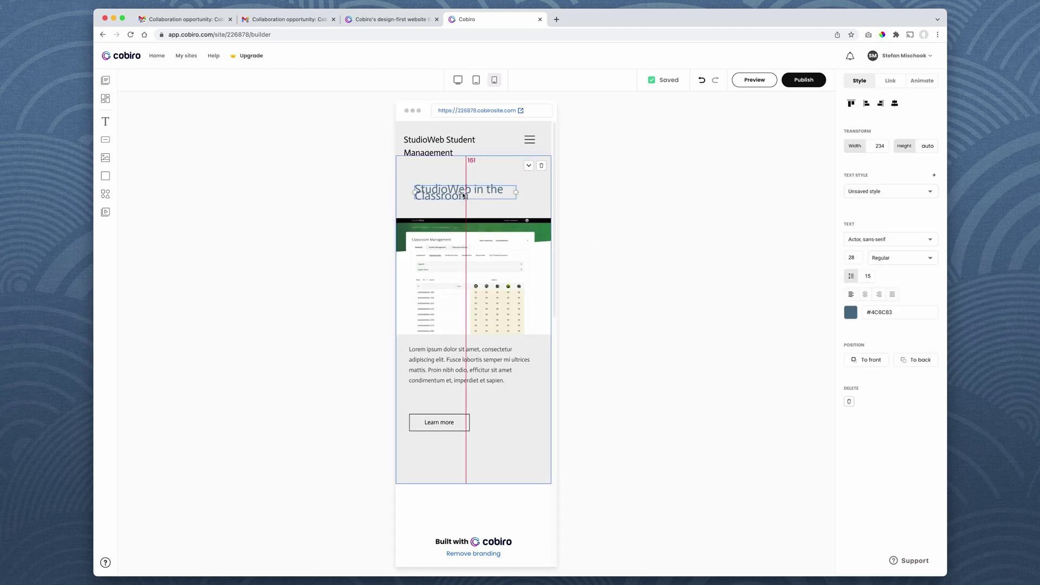
{"action": "left_click_drag", "start_coordinate": [517, 195], "coordinate": [550, 193]}
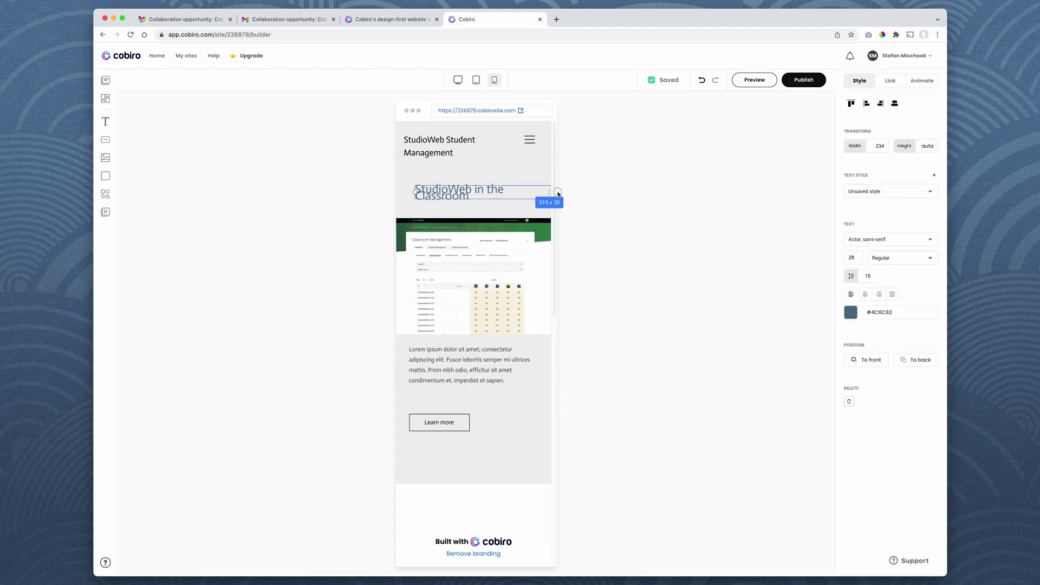
{"action": "double_click", "coordinate": [479, 196]}
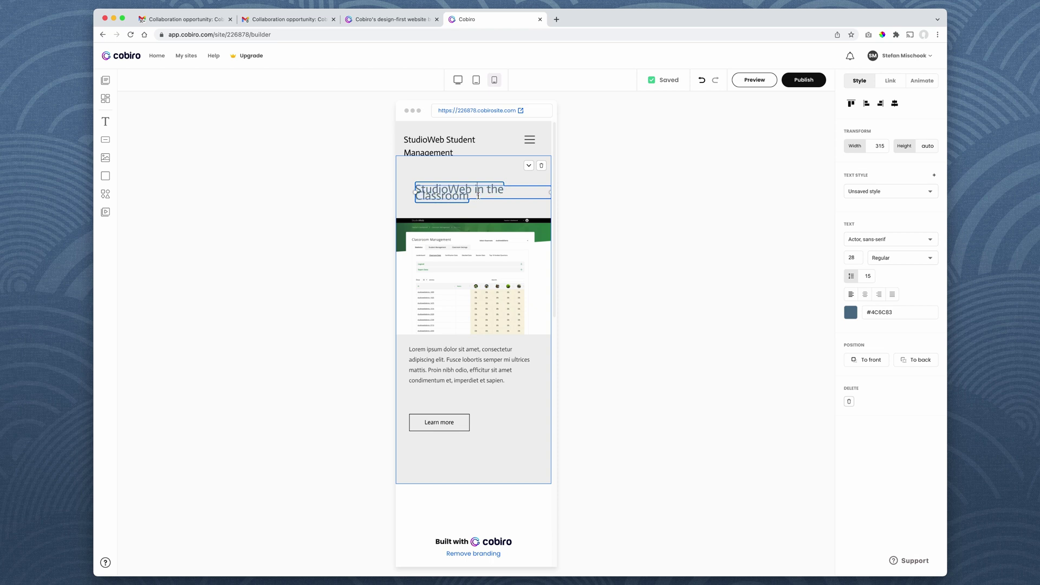
{"action": "left_click", "coordinate": [860, 259]}
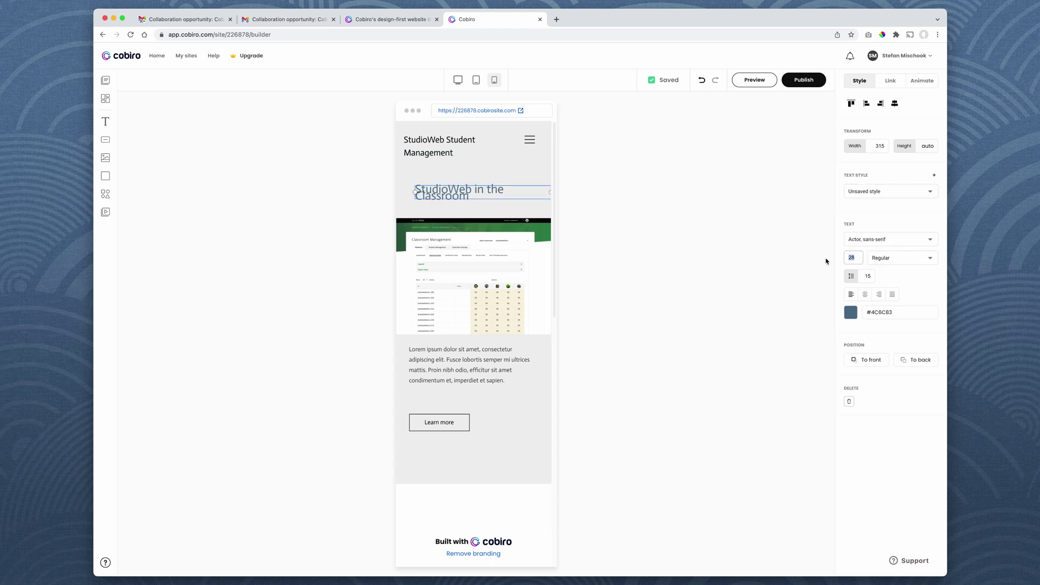
{"action": "key", "text": "Return"}
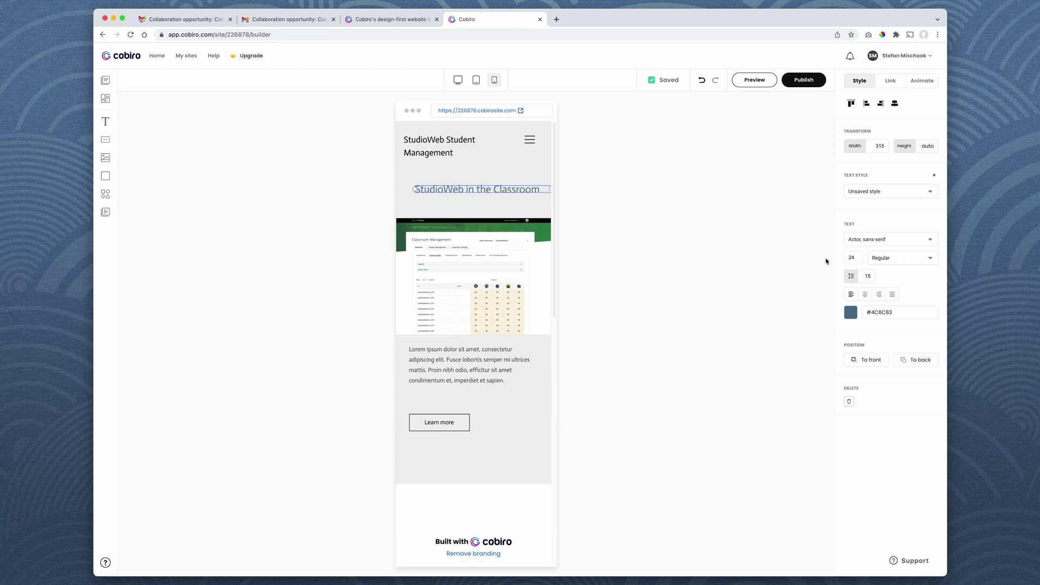
{"action": "left_click_drag", "start_coordinate": [493, 190], "coordinate": [485, 198]}
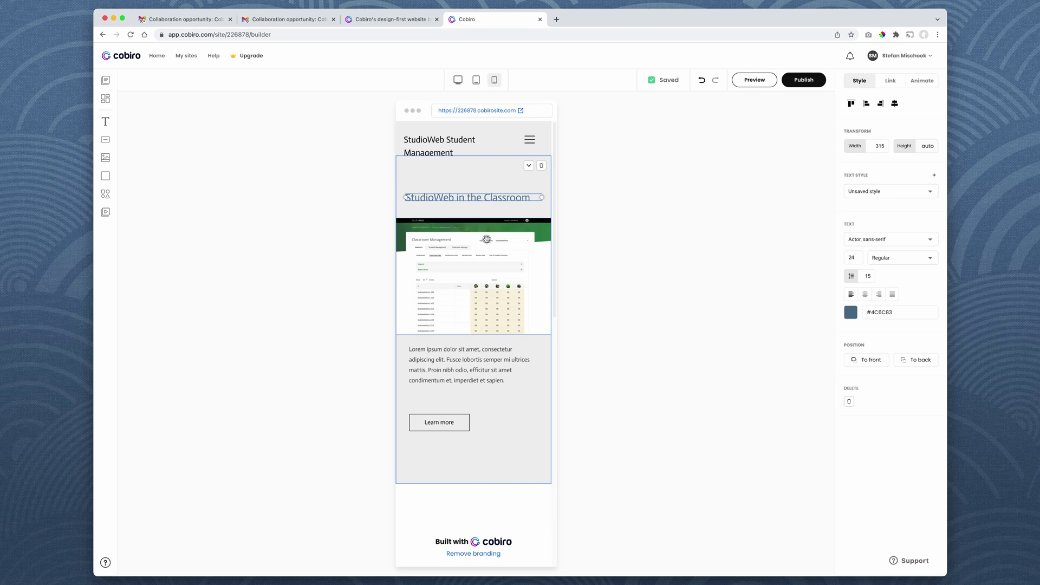
Step: Centre the "Learn more" button just below the introductory paragraph in the mobile layout
{"action": "left_click_drag", "start_coordinate": [477, 244], "coordinate": [490, 408]}
{"action": "left_click", "coordinate": [525, 390]}
{"action": "scroll", "coordinate": [555, 332], "scroll_direction": "down", "scroll_amount": 10}
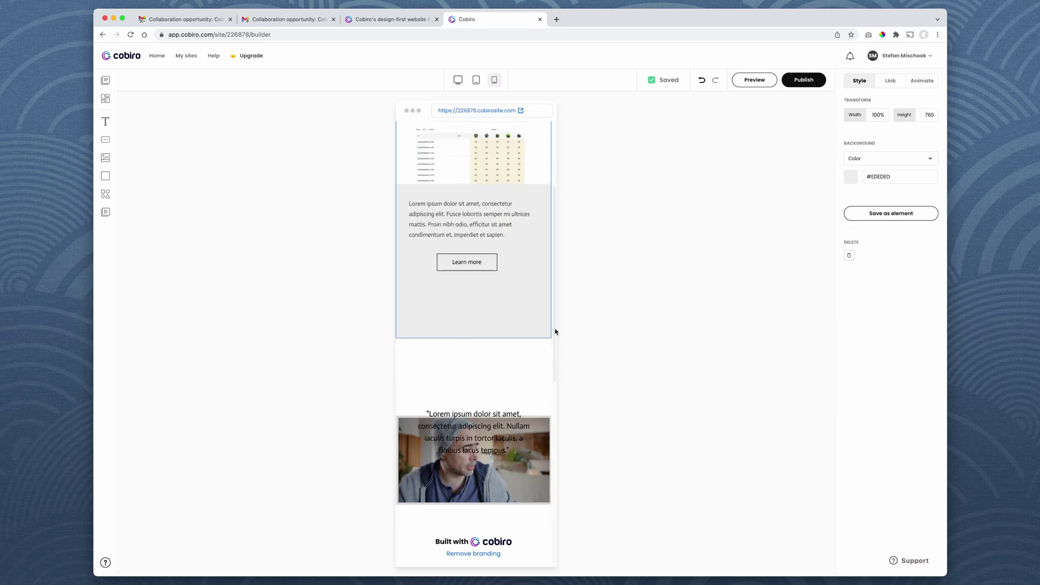
{"action": "left_click", "coordinate": [475, 240]}
{"action": "left_click_drag", "start_coordinate": [475, 240], "coordinate": [475, 232]}
Step: Preview the home page again and shrink the browser window to phone width to examine the mobile layout
{"action": "left_click", "coordinate": [571, 392]}
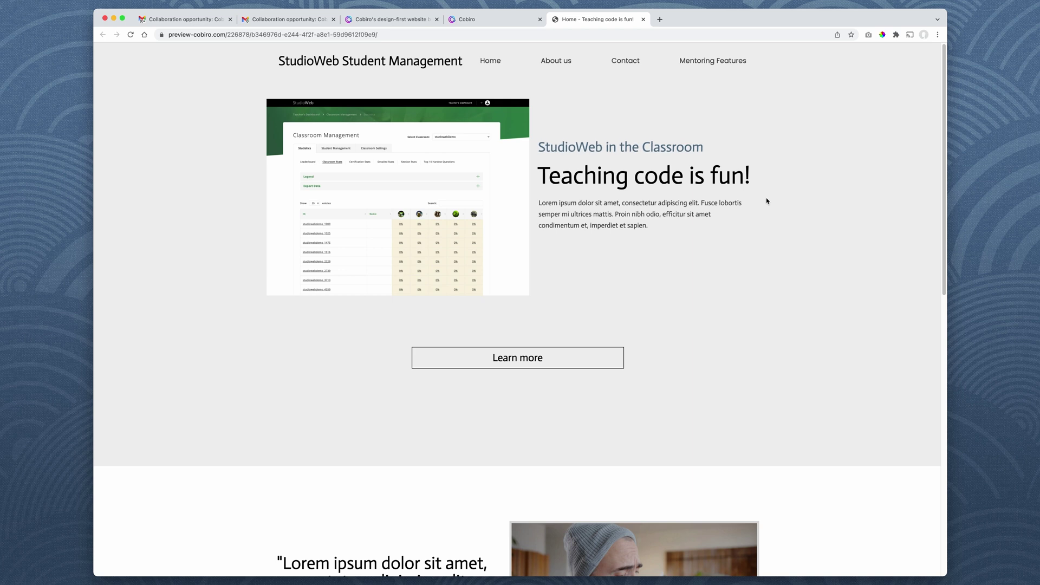
{"action": "left_click_drag", "start_coordinate": [947, 171], "coordinate": [258, 148]}
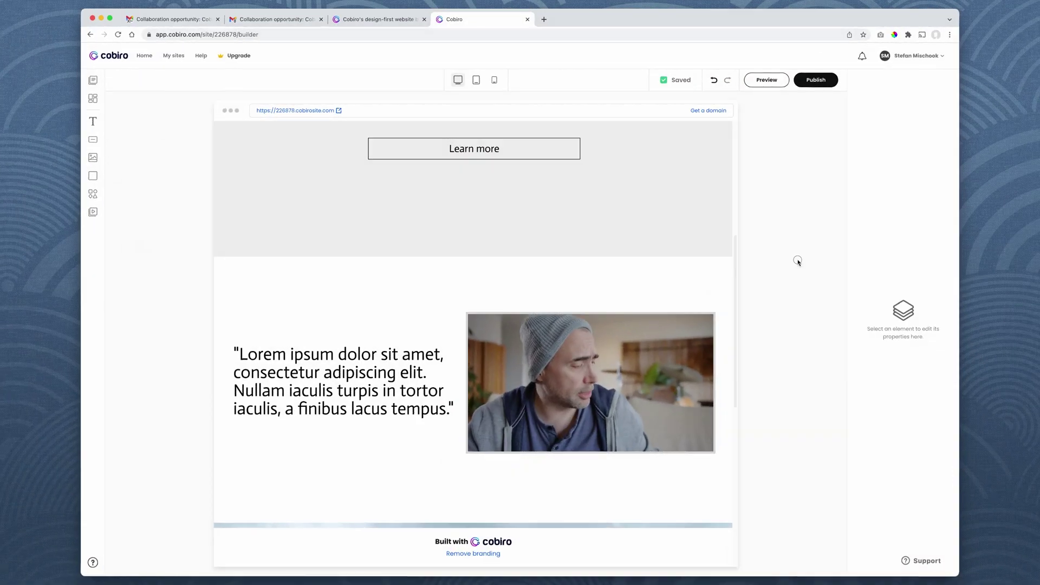
Step: Open the About us page for editing and go to its opening section
{"action": "left_click", "coordinate": [91, 81]}
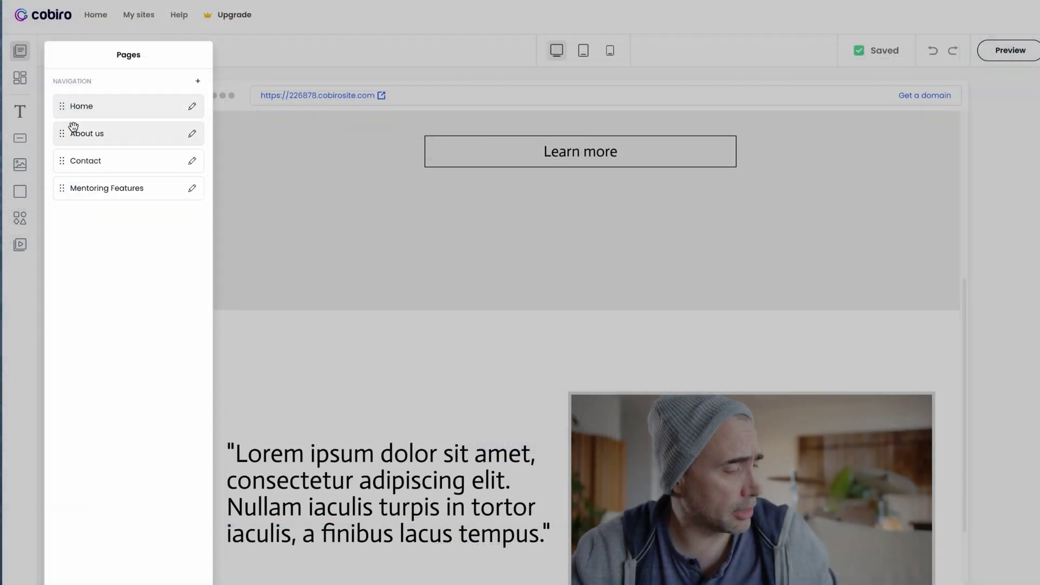
{"action": "left_click", "coordinate": [73, 125]}
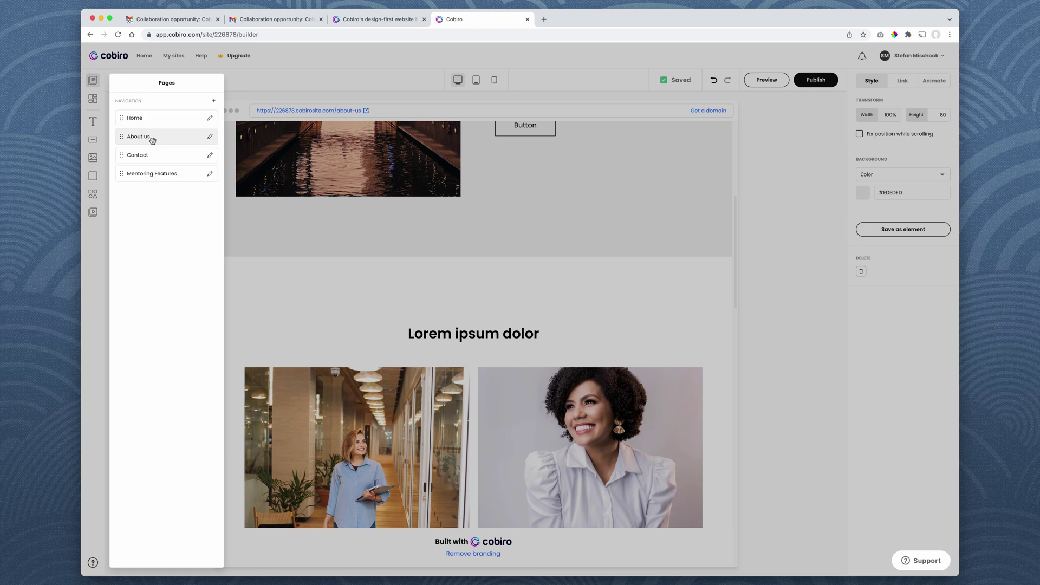
{"action": "left_click", "coordinate": [750, 241]}
{"action": "left_click_drag", "start_coordinate": [737, 251], "coordinate": [730, 155]}
{"action": "left_click", "coordinate": [94, 123]}
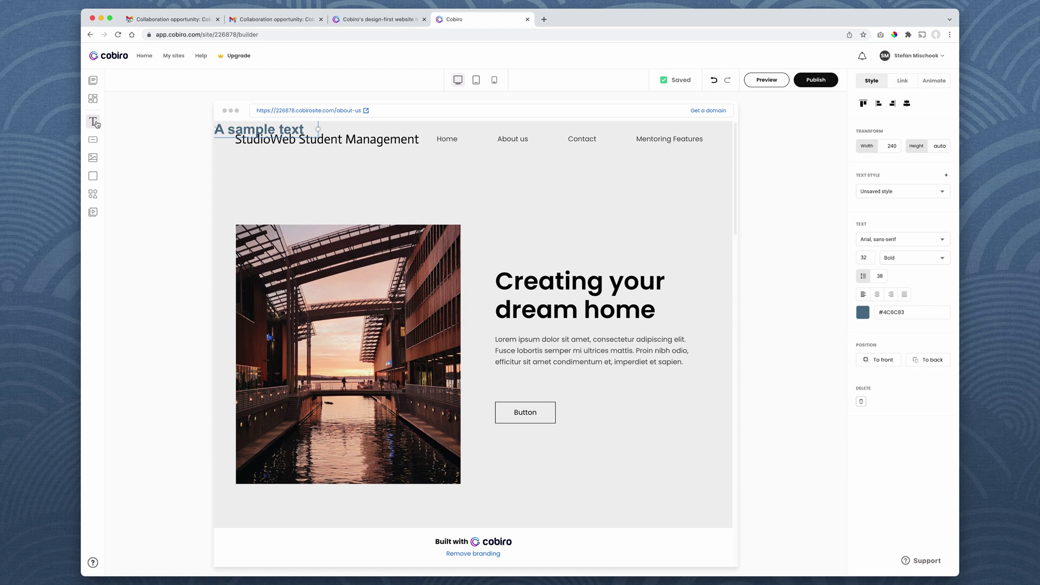
{"action": "left_click_drag", "start_coordinate": [94, 122], "coordinate": [507, 211]}
{"action": "left_click", "coordinate": [645, 229]}
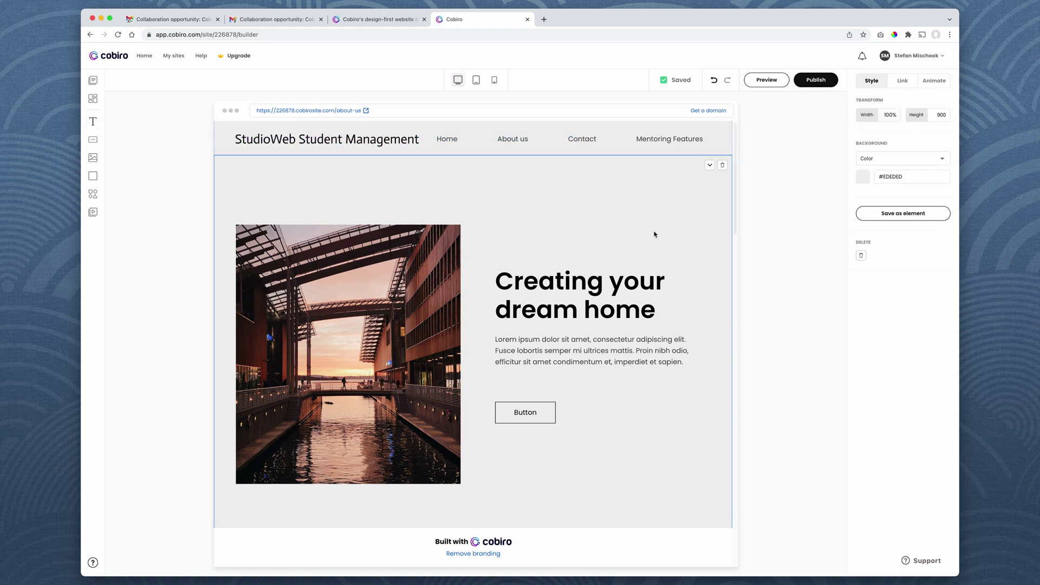
Step: Add a sample text element below the outlined button in the opening section, and a "Click" button beside that outlined button
{"action": "left_click_drag", "start_coordinate": [92, 122], "coordinate": [617, 423]}
{"action": "left_click", "coordinate": [621, 455]}
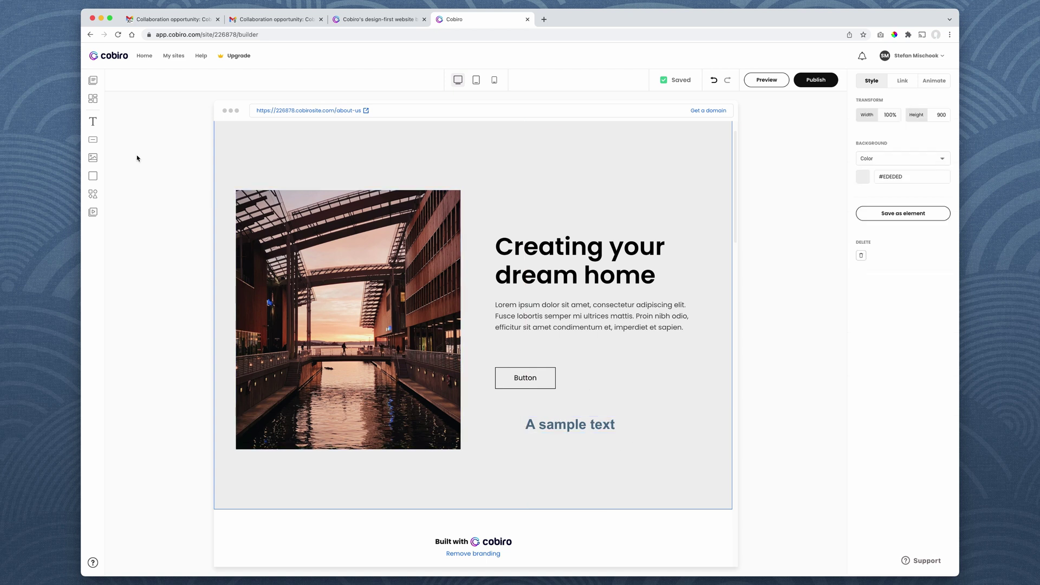
{"action": "left_click", "coordinate": [94, 144]}
{"action": "left_click_drag", "start_coordinate": [240, 128], "coordinate": [637, 379]}
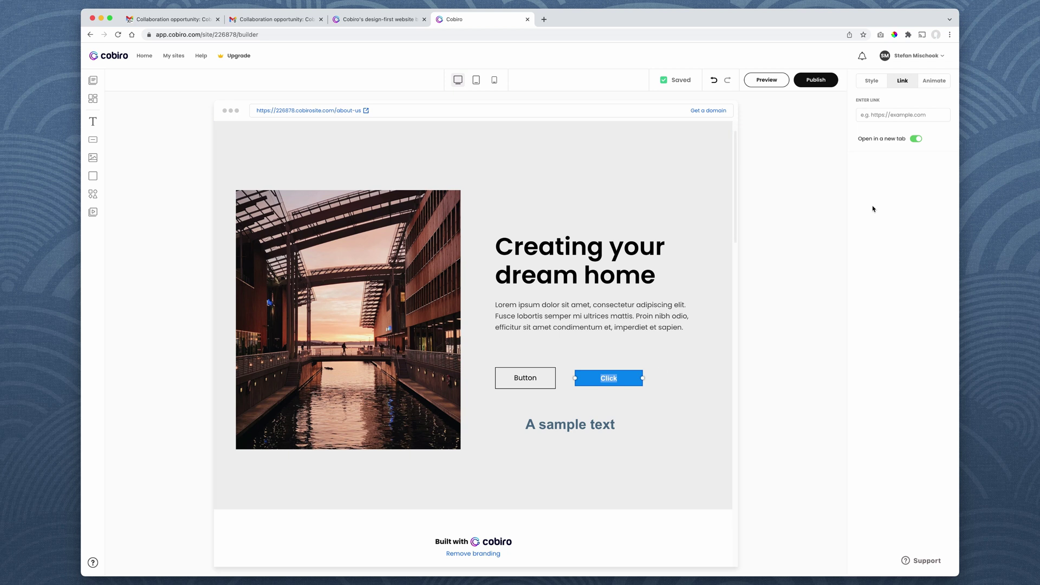
Step: Change the "Click" button's background colour to magenta #E22BA9
{"action": "left_click", "coordinate": [890, 118]}
{"action": "left_click", "coordinate": [878, 82]}
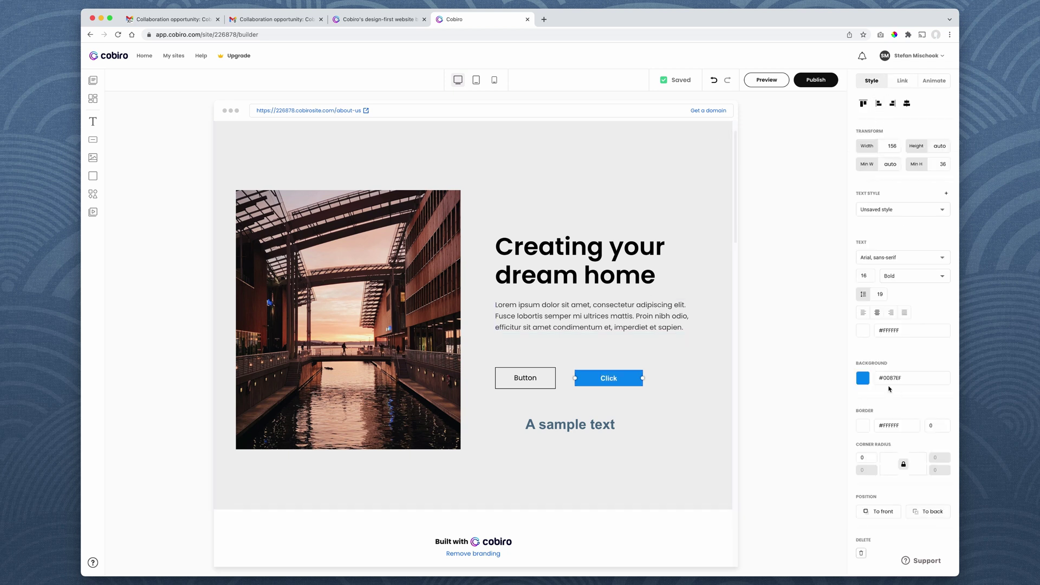
{"action": "left_click", "coordinate": [862, 379]}
{"action": "left_click_drag", "start_coordinate": [903, 461], "coordinate": [924, 461]}
{"action": "left_click", "coordinate": [929, 403]}
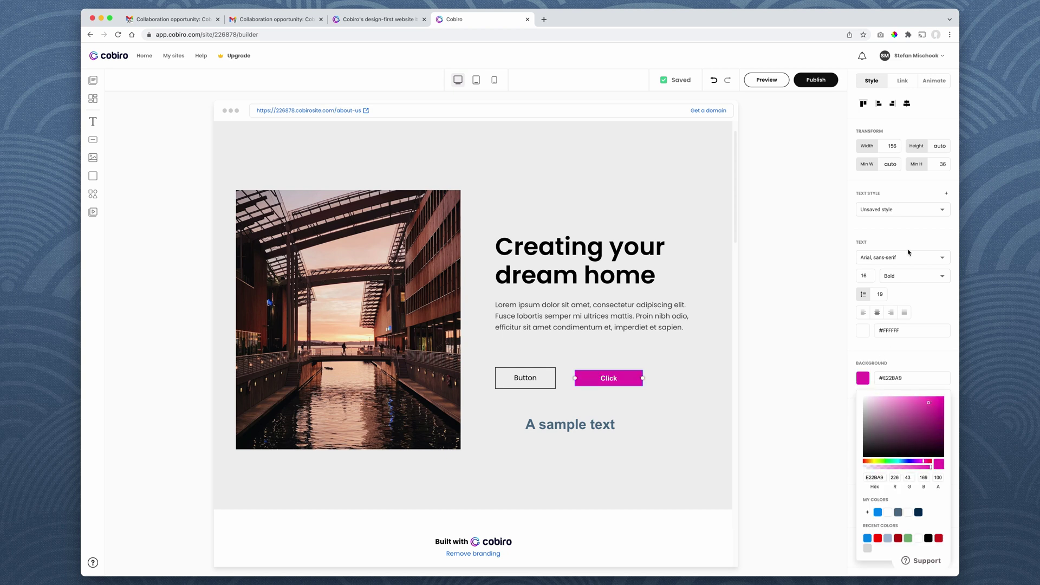
{"action": "left_click", "coordinate": [915, 128]}
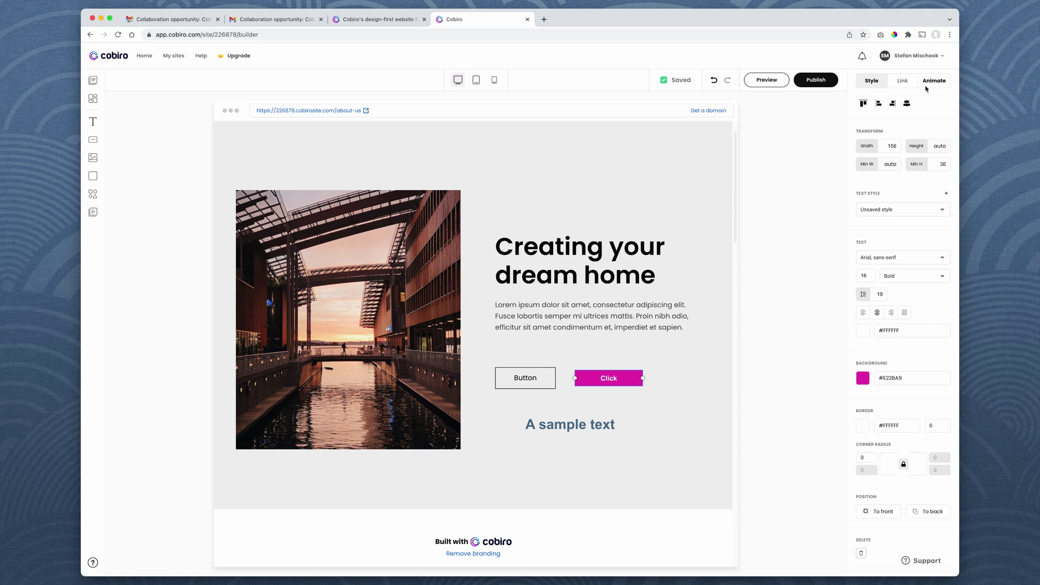
Step: Try the right, centre, left and top alignments on the "Click" button within its section
{"action": "left_click", "coordinate": [892, 105]}
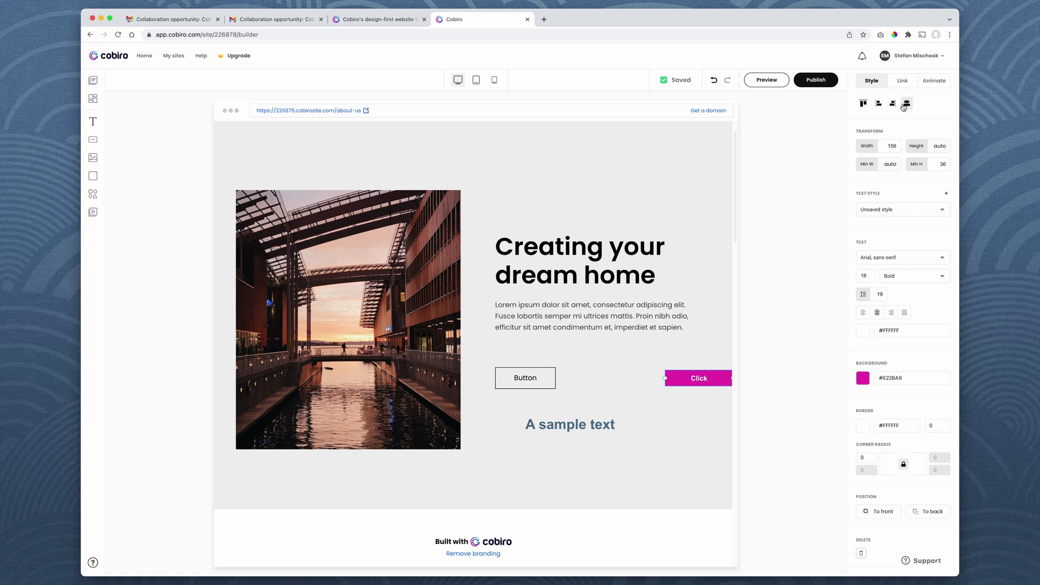
{"action": "left_click", "coordinate": [906, 104]}
{"action": "left_click", "coordinate": [892, 104]}
{"action": "left_click", "coordinate": [874, 105]}
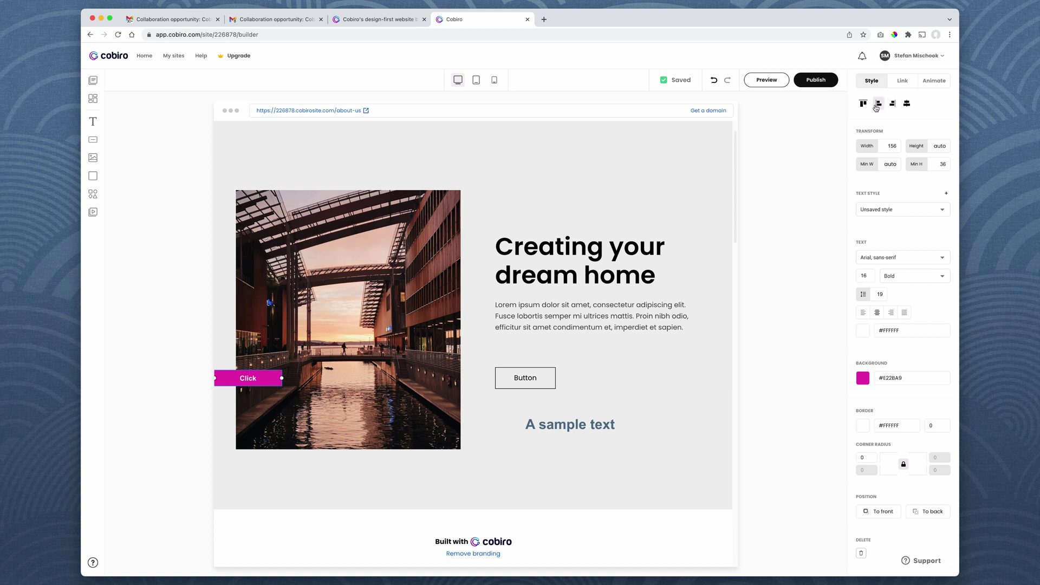
{"action": "left_click", "coordinate": [865, 104]}
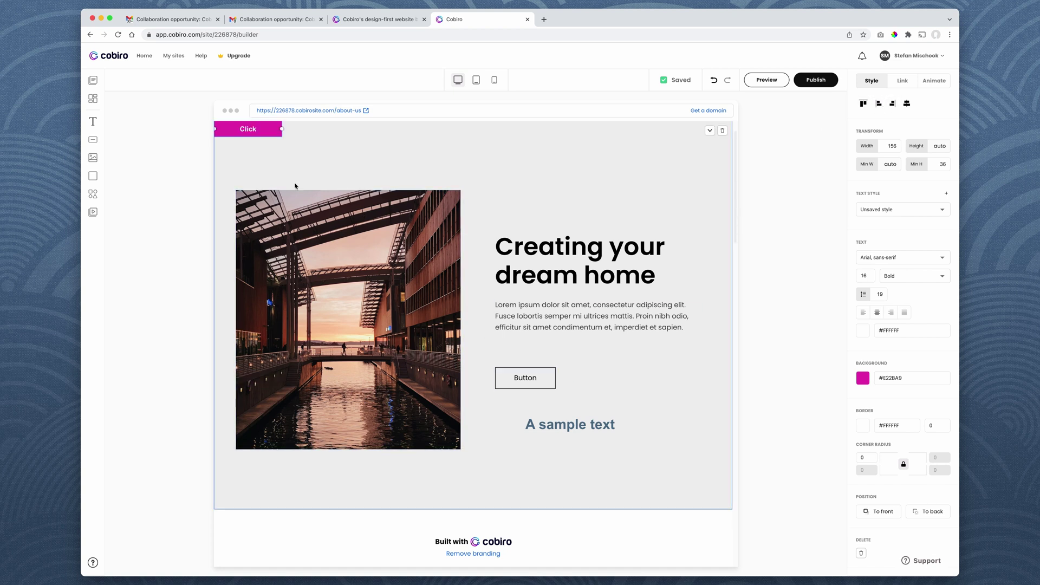
Step: Place the "Click" button beside the outlined button again and look at its link and style options
{"action": "left_click_drag", "start_coordinate": [254, 136], "coordinate": [633, 378]}
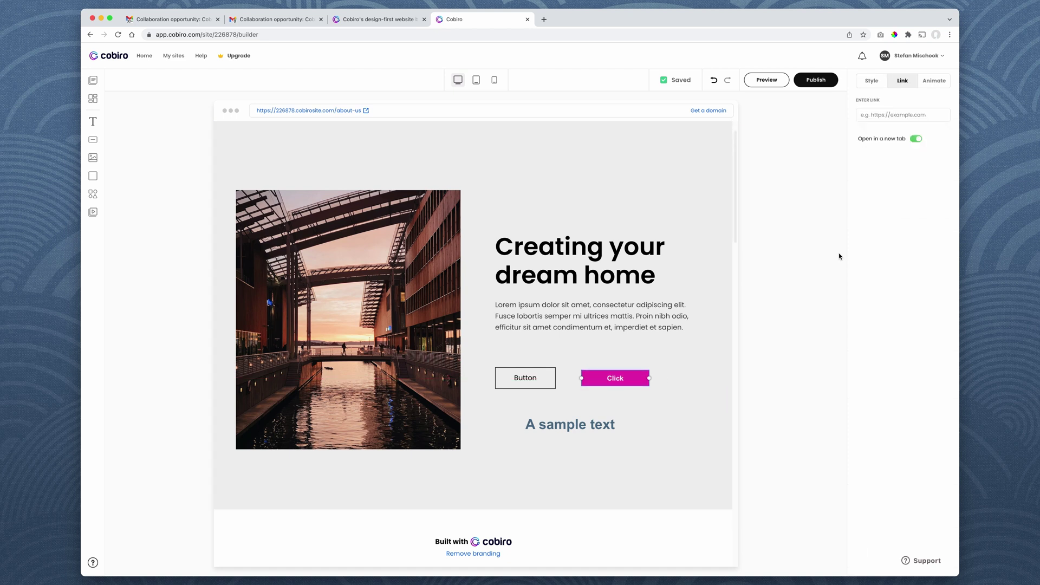
{"action": "left_click", "coordinate": [872, 81]}
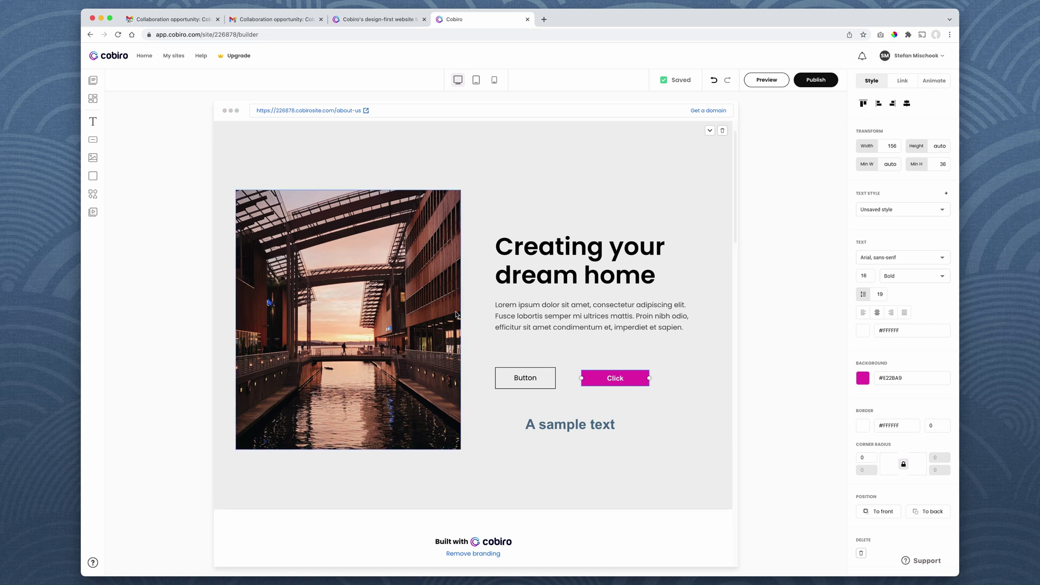
Step: Look through the About us page down to the team member photos
{"action": "scroll", "coordinate": [599, 393], "scroll_direction": "down", "scroll_amount": 8}
{"action": "scroll", "coordinate": [598, 393], "scroll_direction": "down", "scroll_amount": 4}
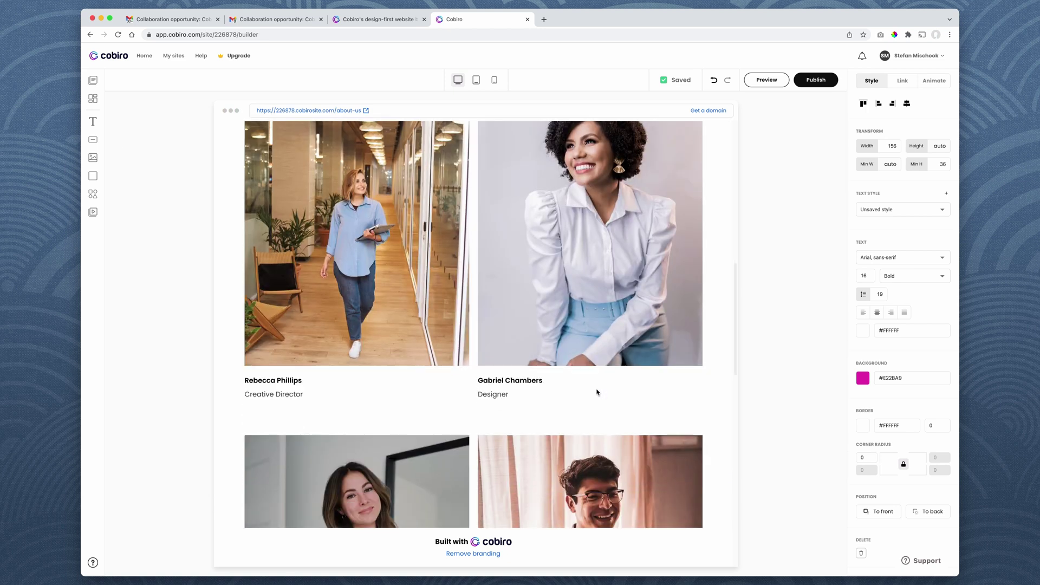